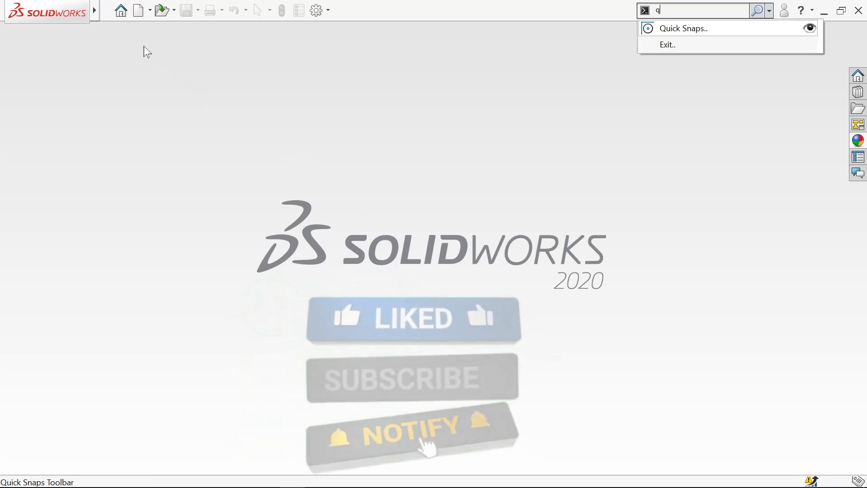
Step: Create a new part document and enable the CommandManager toolbar
click(141, 16)
click(272, 214)
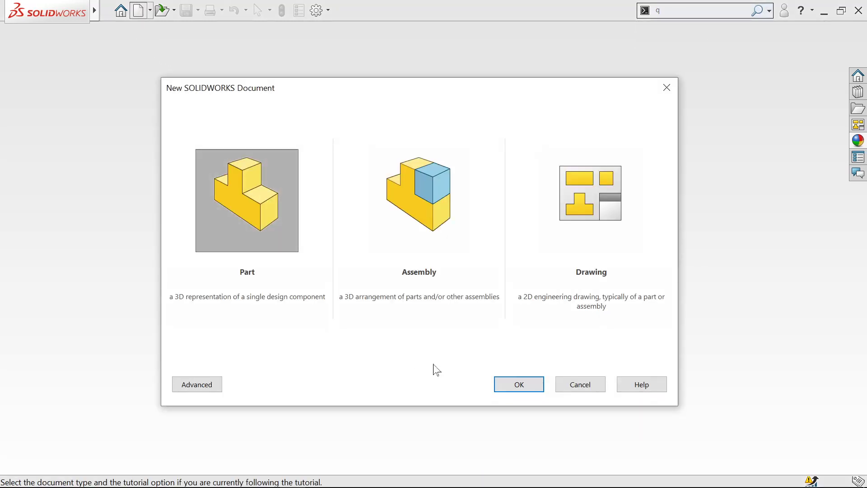
click(519, 385)
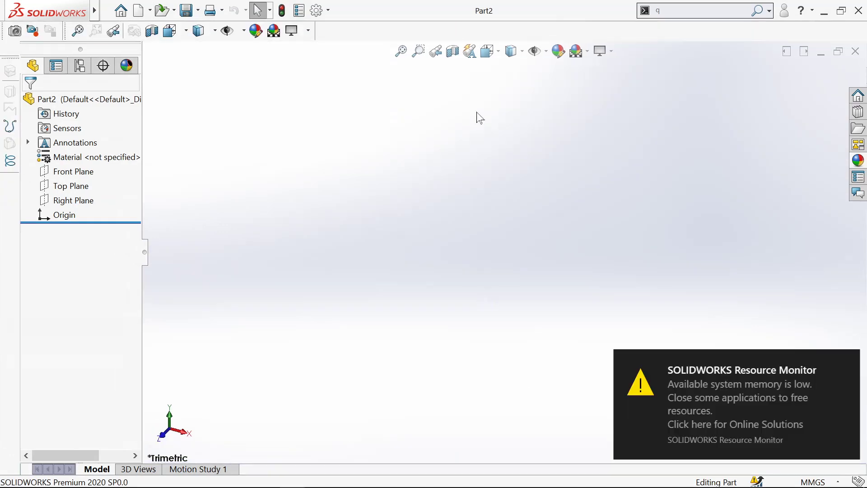
right_click(454, 31)
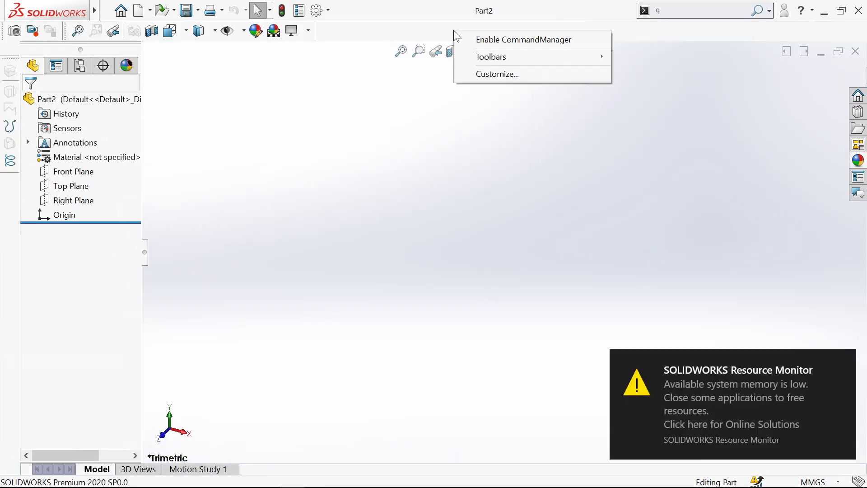
click(482, 46)
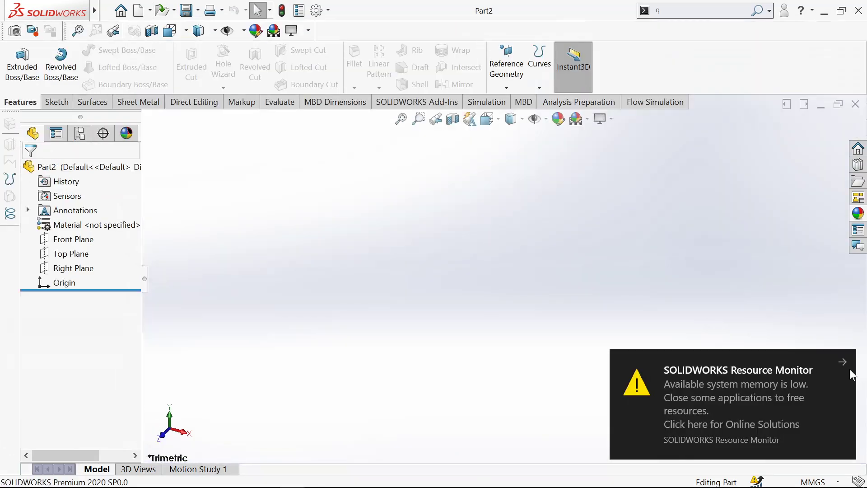
Step: Start a sketch on the Right Plane and review the isometric reference drawing
click(56, 102)
click(23, 67)
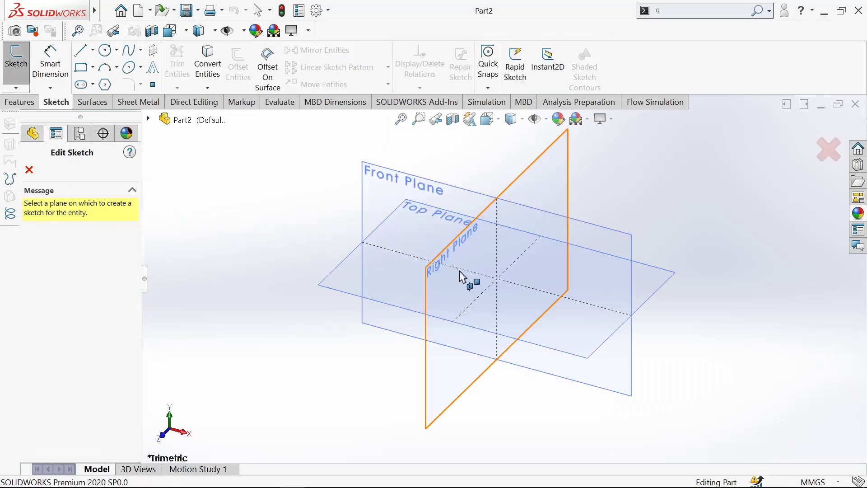
click(445, 269)
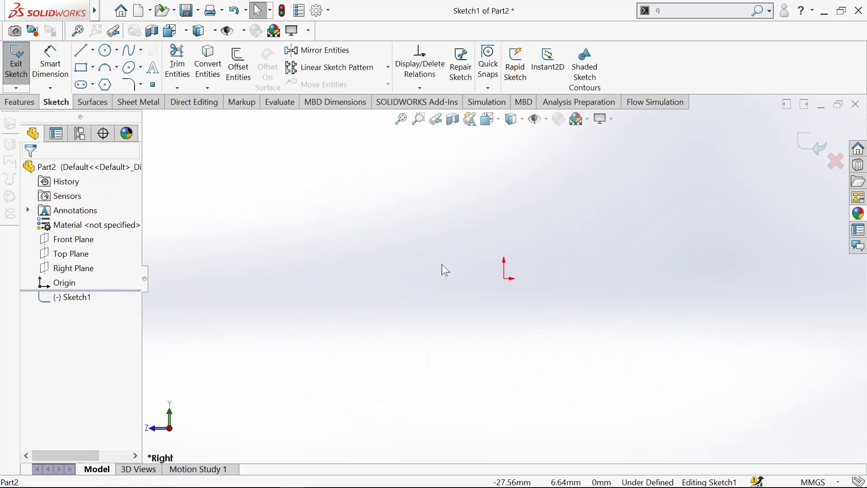
key(alt+Tab)
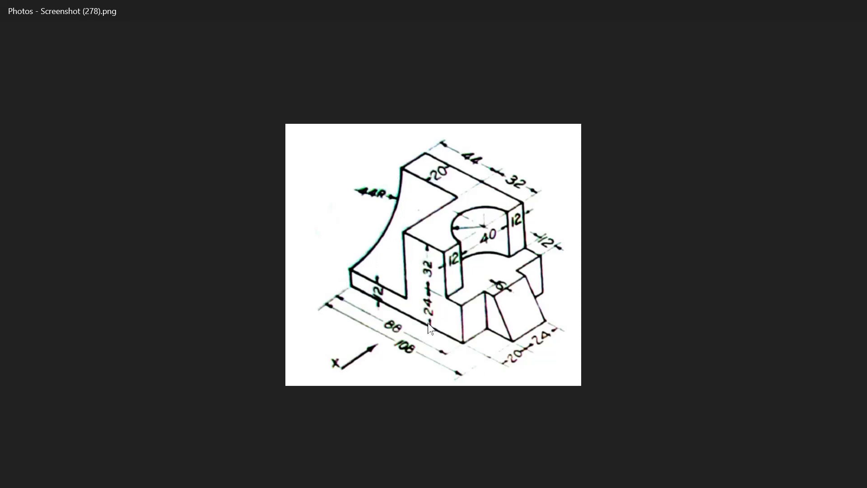
key(alt+Tab)
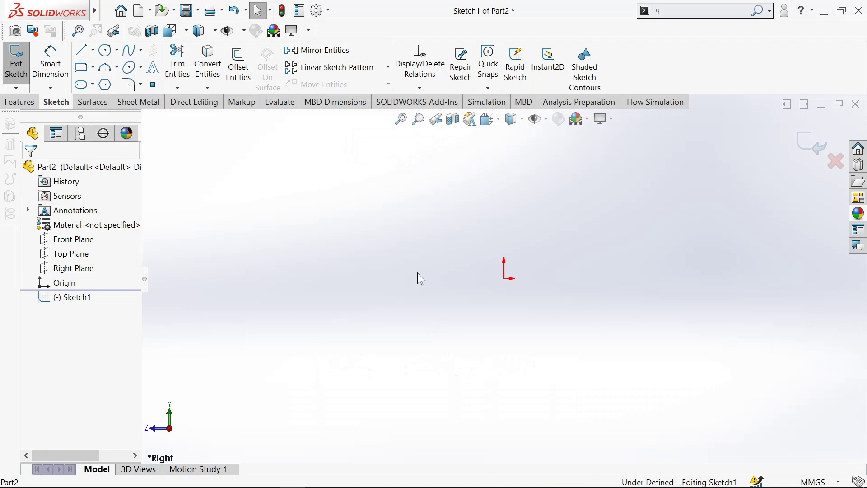
Step: Draw a corner rectangle from the origin and a three-point arc from its top edge to its right edge
click(84, 68)
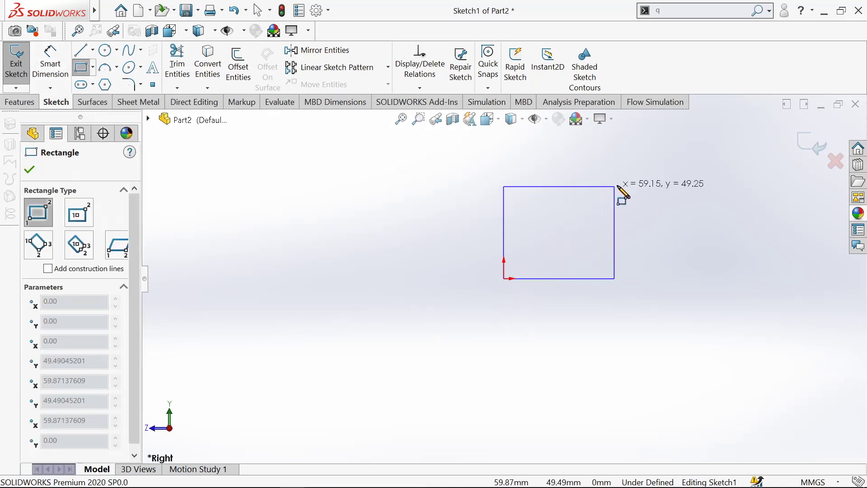
drag(515, 275, 623, 184)
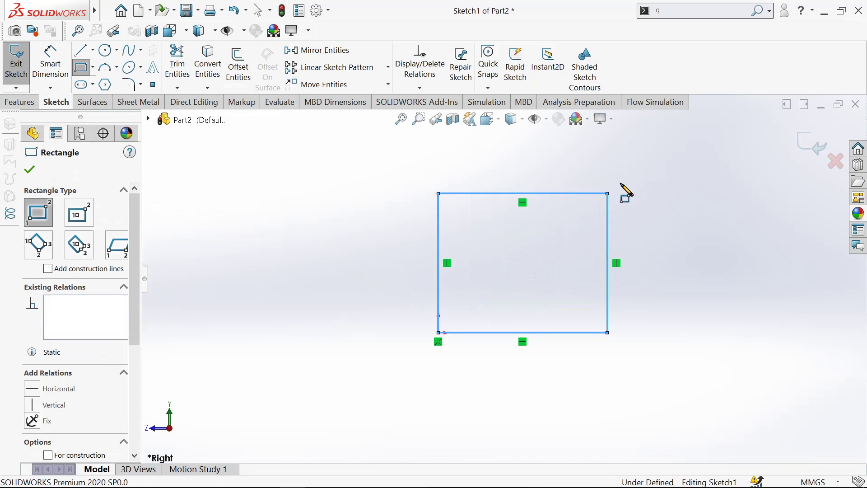
click(107, 68)
click(523, 194)
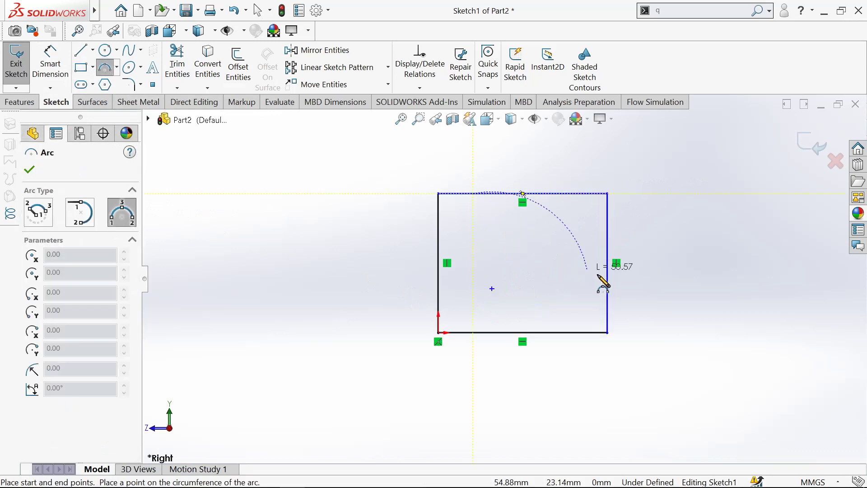
click(609, 291)
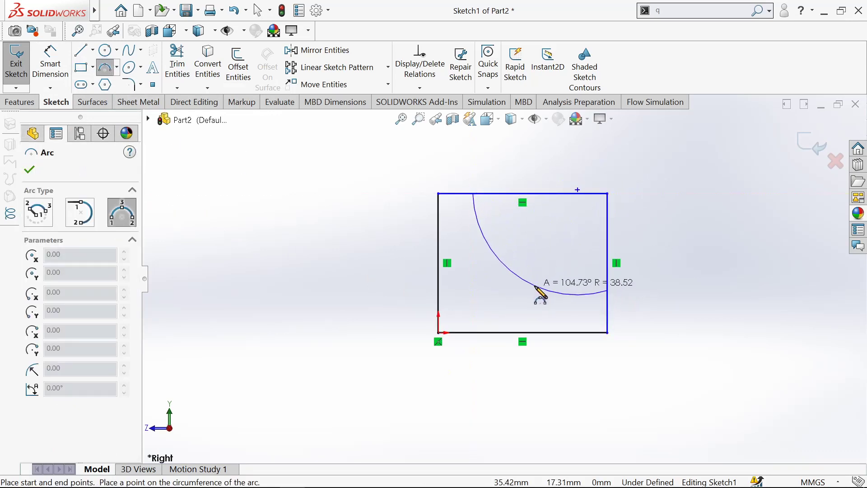
click(536, 287)
key(d)
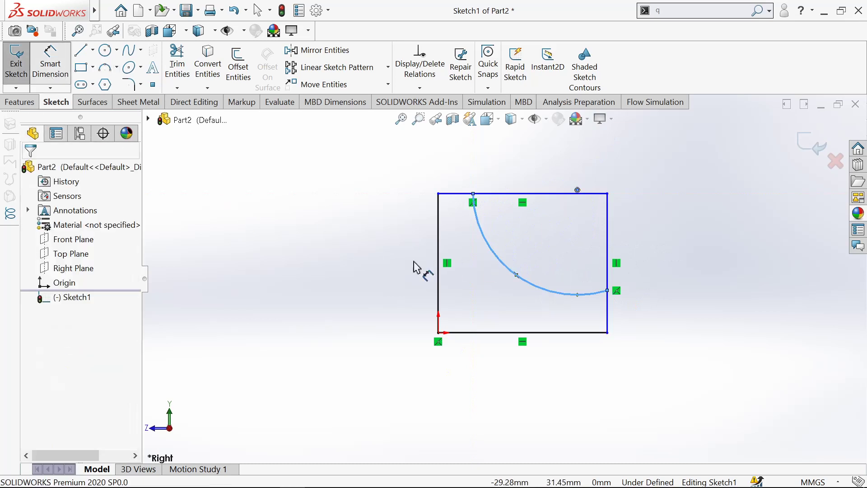
click(353, 274)
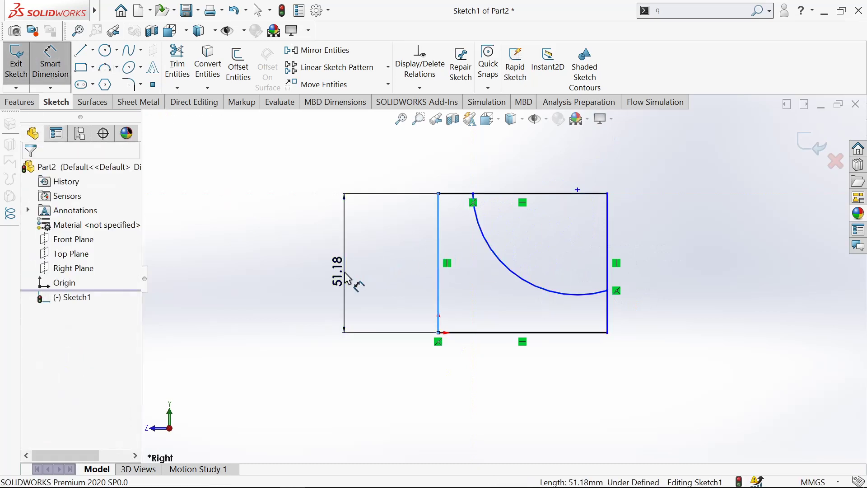
Step: Dimension the rectangle 56 mm high and 64 mm wide
click(347, 277)
text(56)
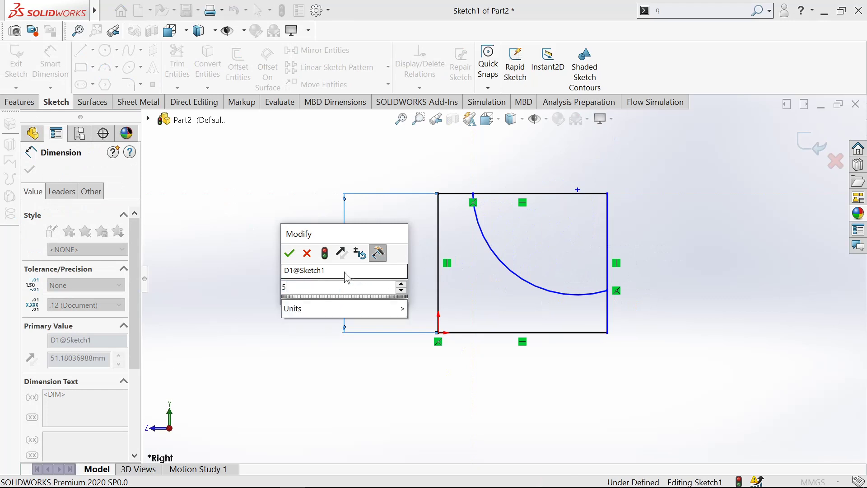
click(289, 253)
click(488, 331)
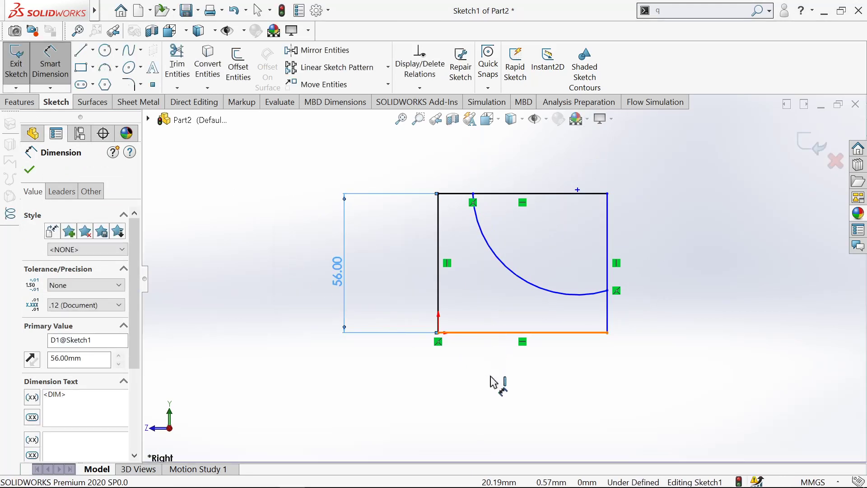
click(494, 385)
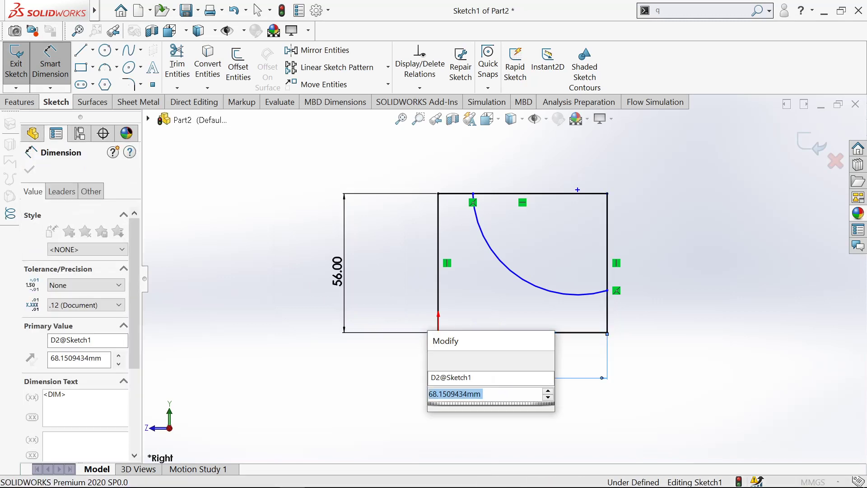
text(64)
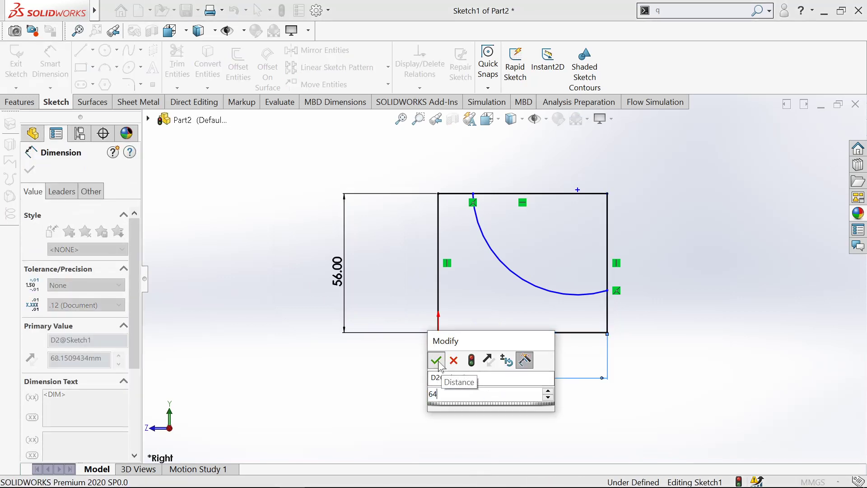
click(437, 360)
Step: Locate the arc ends 20 mm from the top-left corner and 12 mm above the bottom-right corner
click(473, 194)
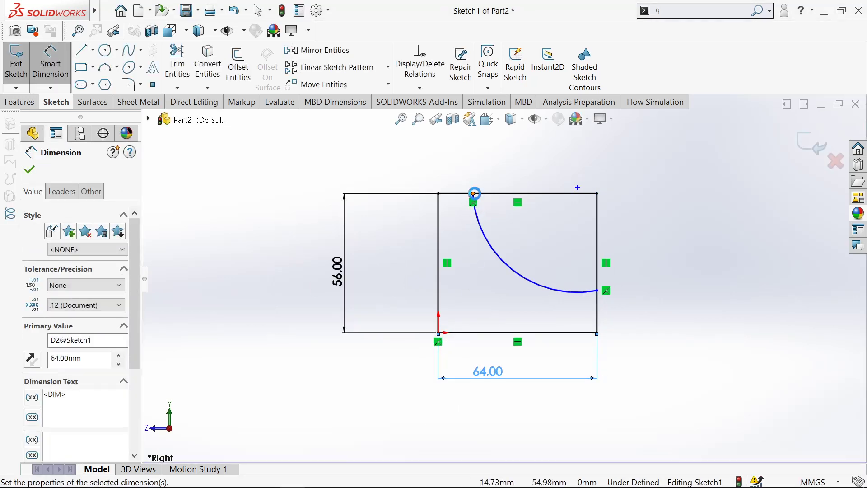
click(439, 193)
click(459, 164)
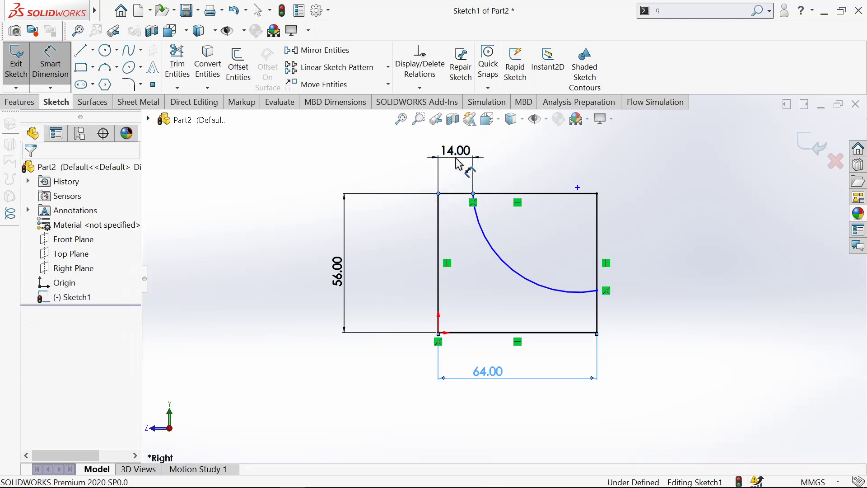
text(14)
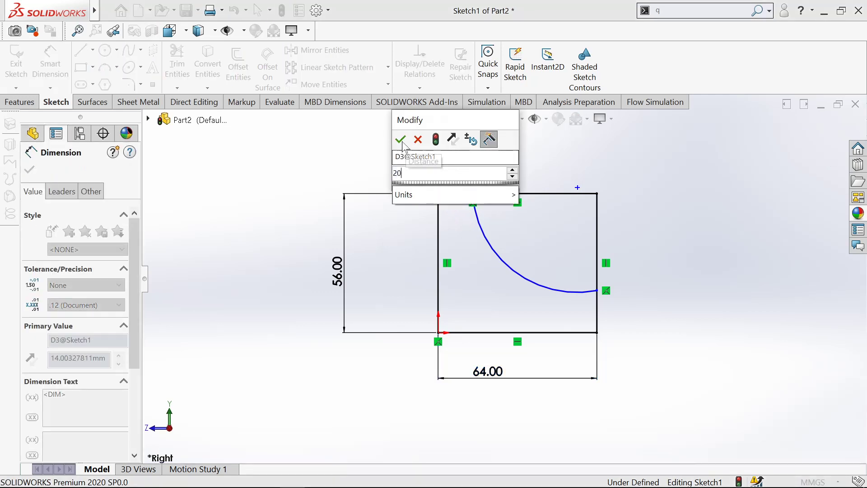
key(Return)
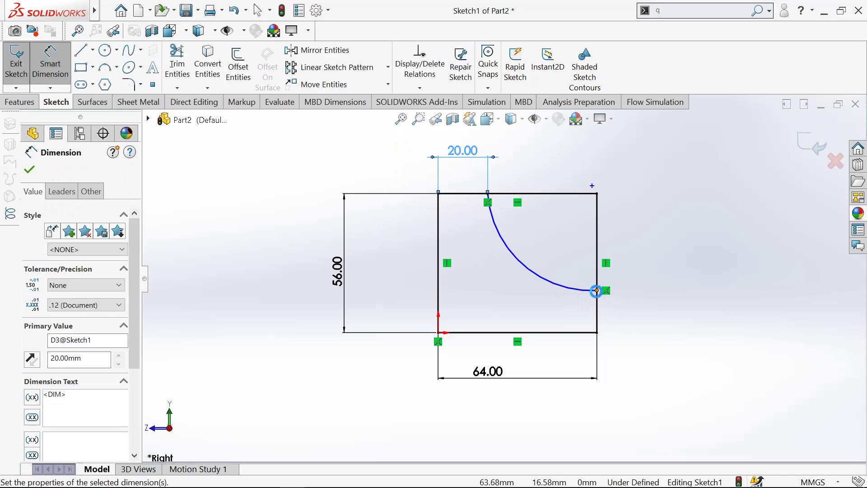
click(596, 291)
click(601, 335)
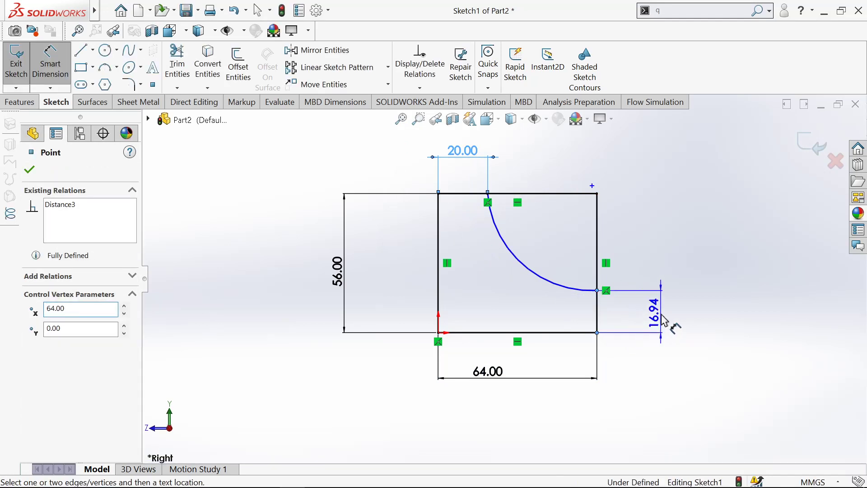
click(663, 320)
text(12)
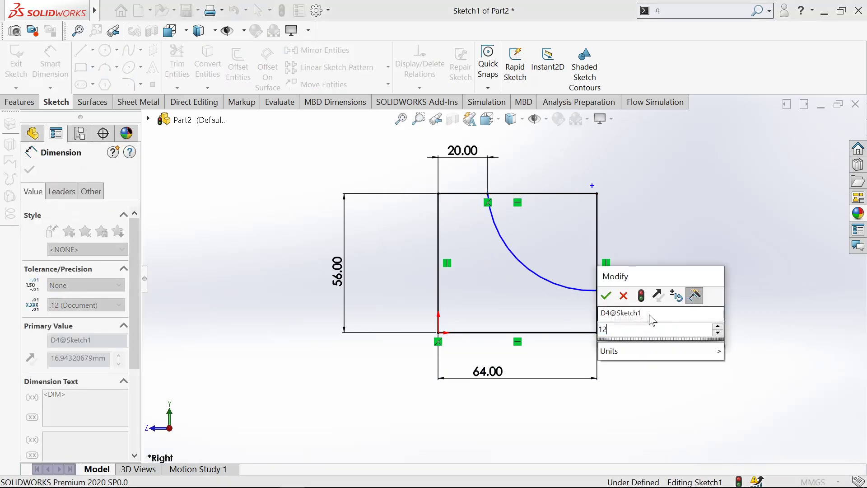
click(606, 296)
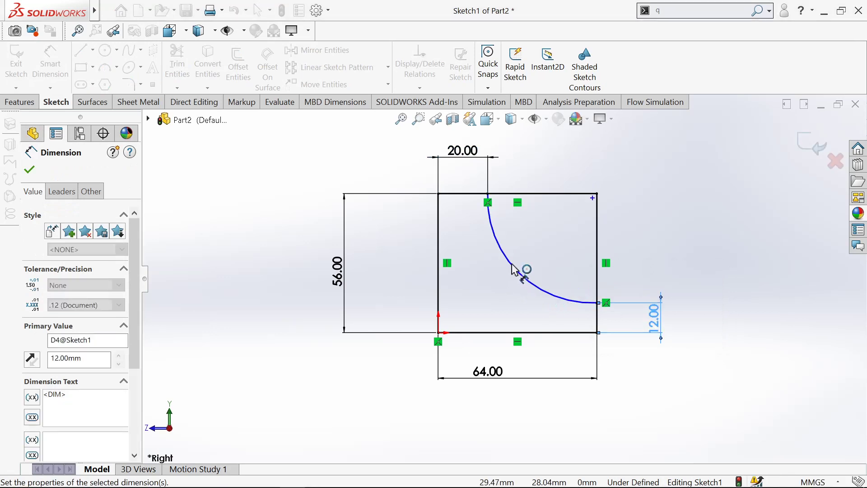
Step: Set the arc radius to R44, exit the sketch, and check the reference drawing
click(513, 269)
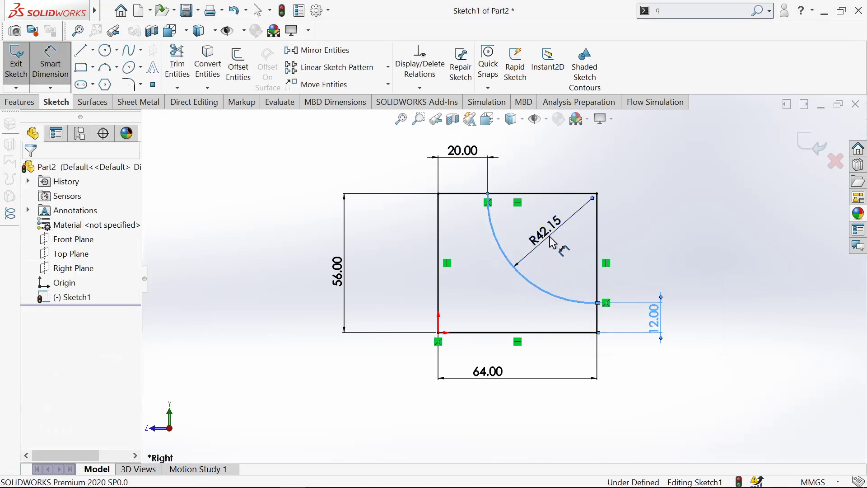
click(552, 243)
text(44)
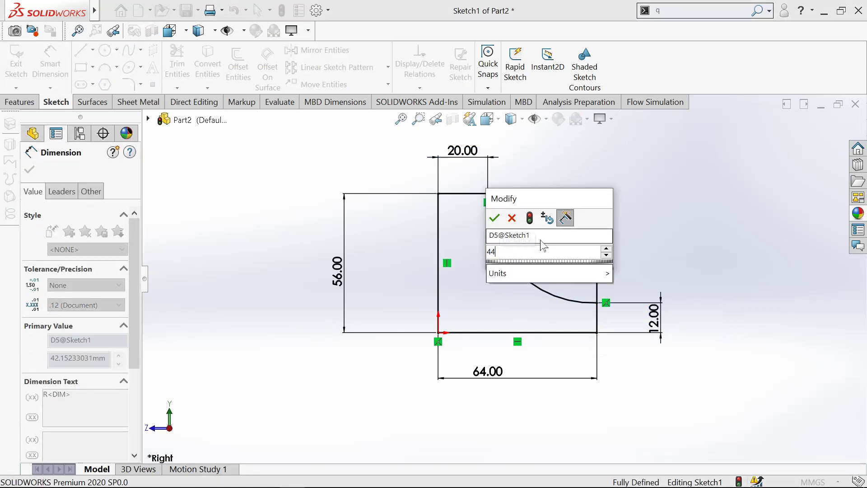
click(495, 219)
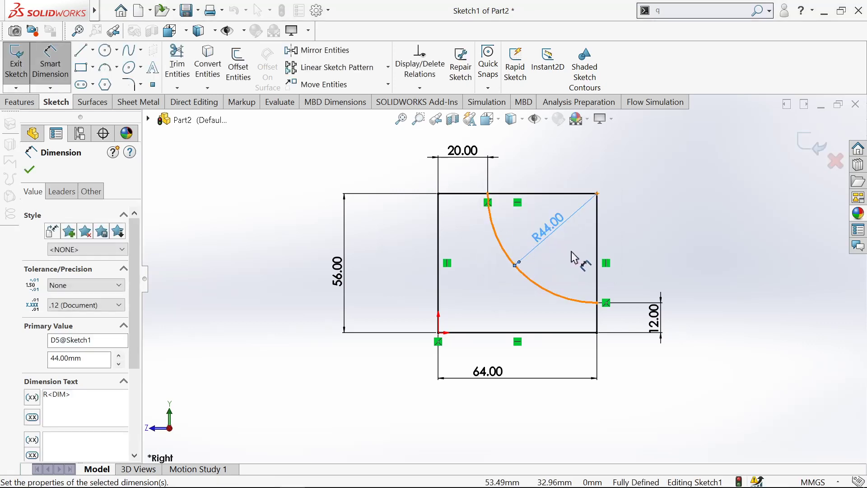
click(30, 169)
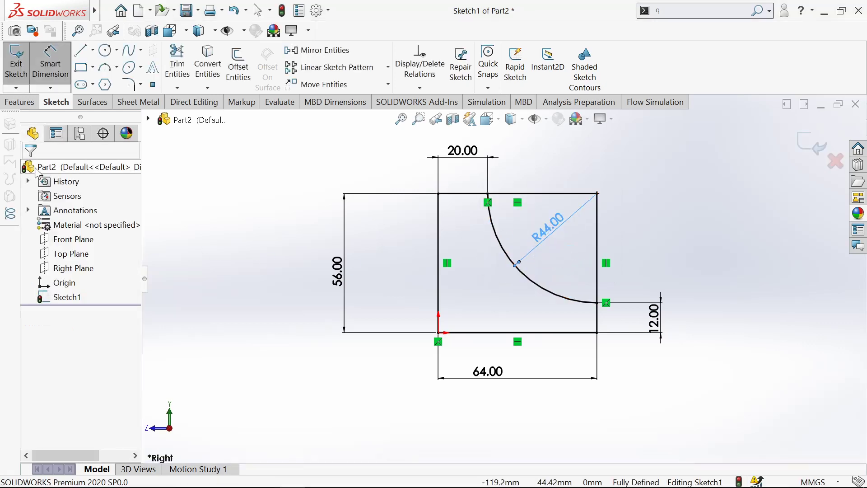
click(10, 67)
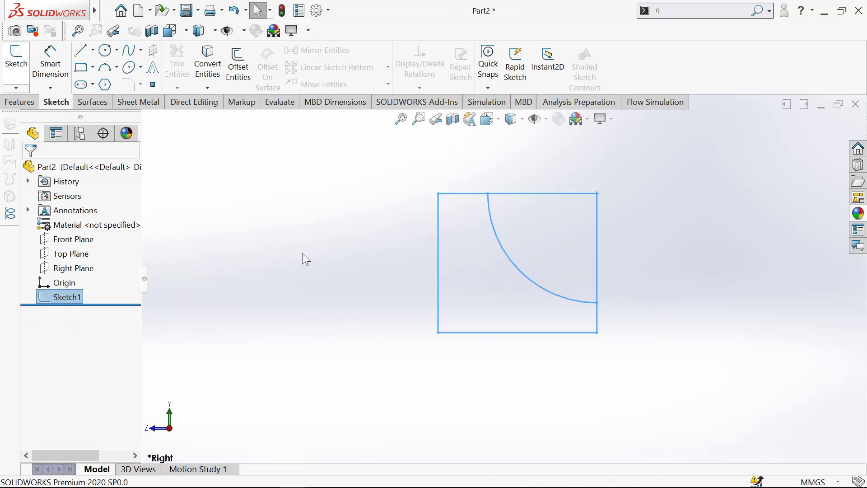
key(alt+Tab)
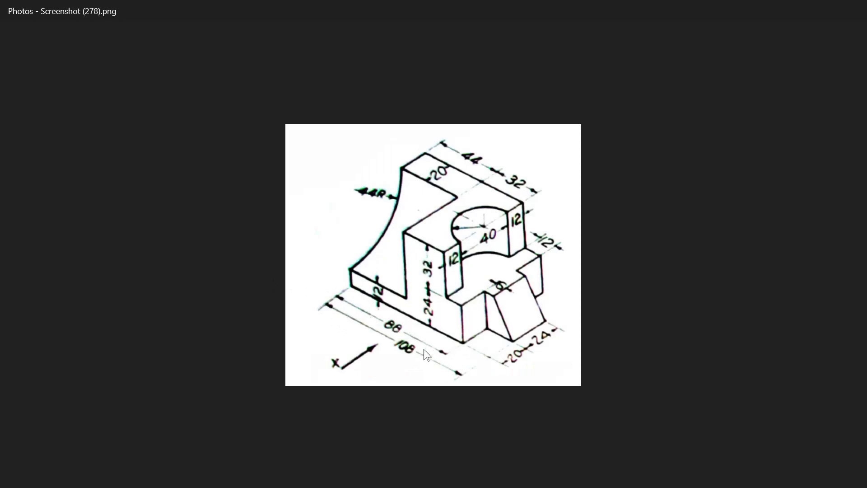
key(alt+Tab)
Step: Start an Extruded Boss/Base from Sketch1 with both regions of the square selected
click(182, 154)
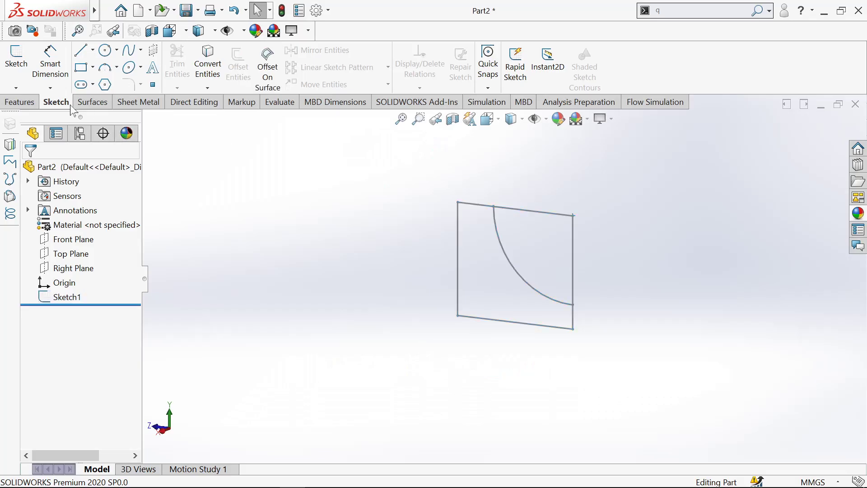
click(29, 105)
click(21, 63)
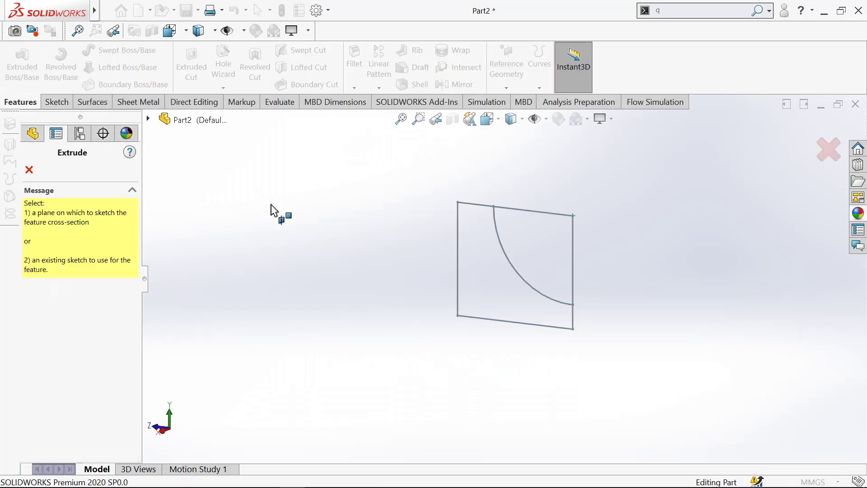
click(149, 119)
click(195, 251)
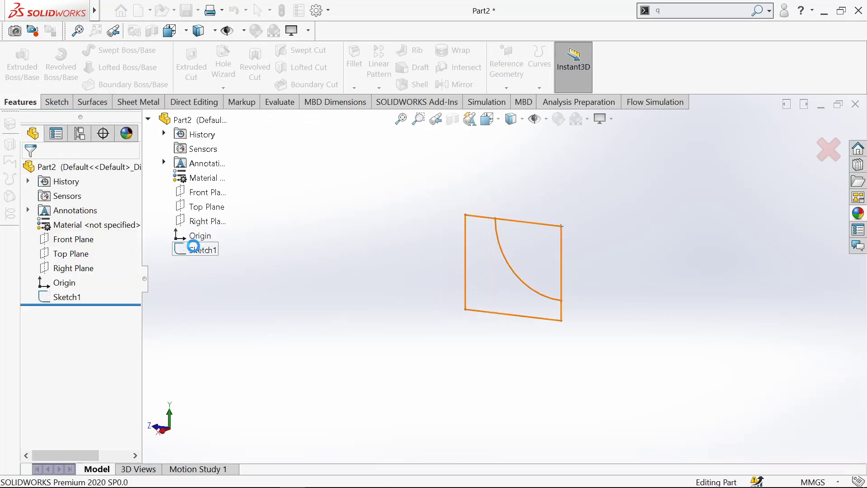
click(483, 288)
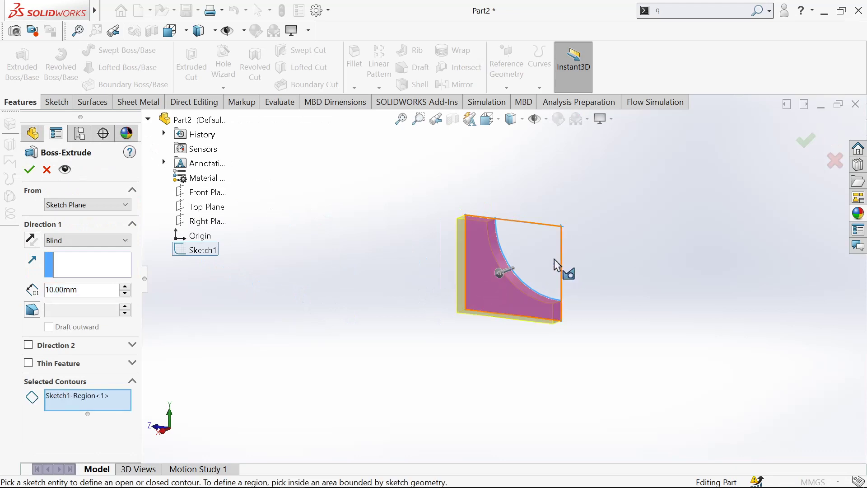
click(546, 257)
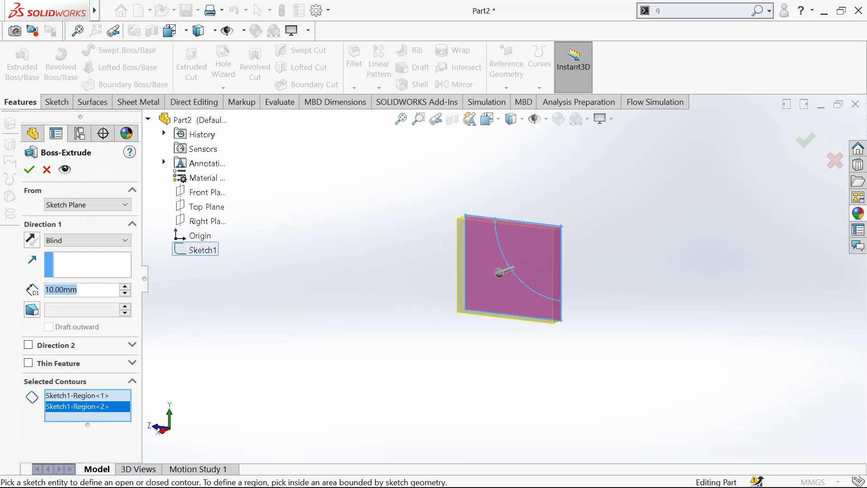
Step: Extrude the profile 88 mm into a solid box and compare it with the reference drawing
text(88)
key(Return)
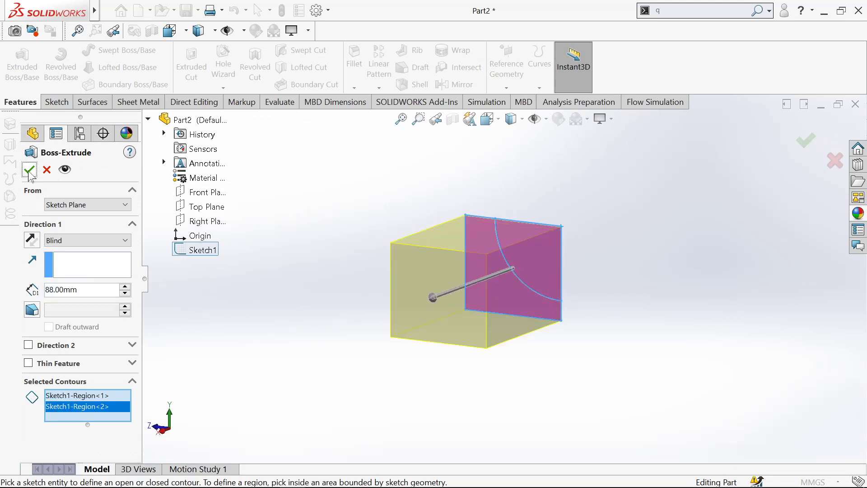
key(z)
click(30, 170)
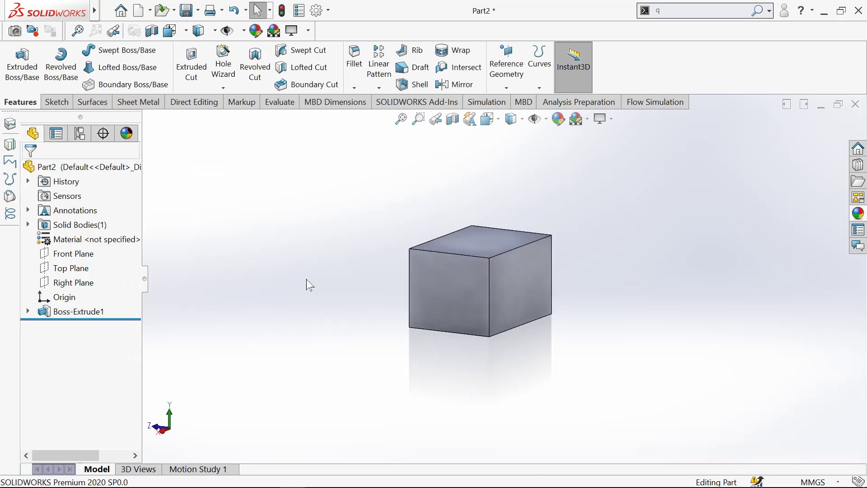
key(alt+Tab)
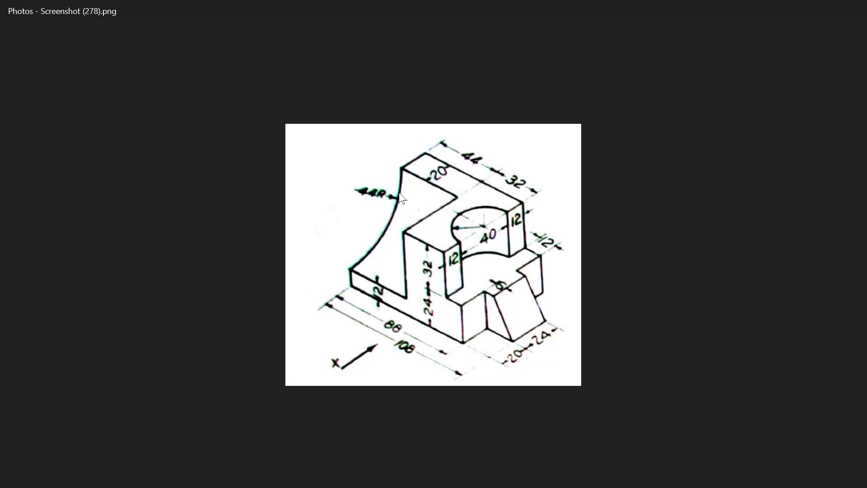
key(alt+Tab)
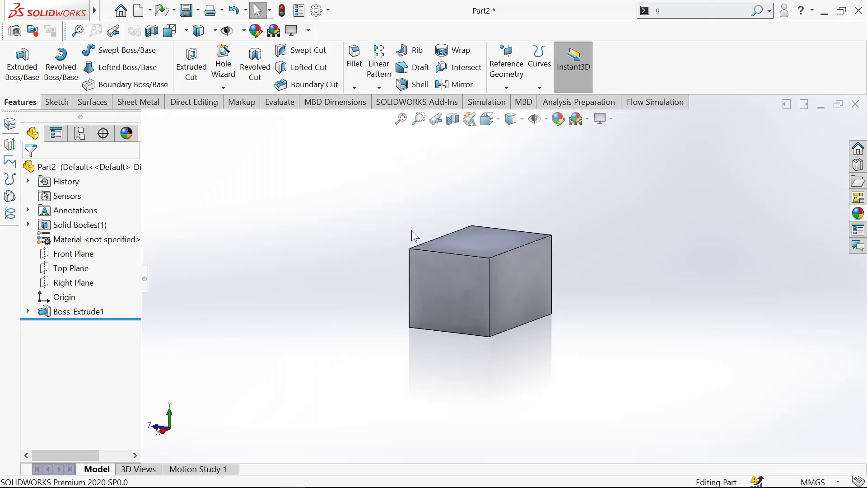
Step: Cut Sketch1's curved corner region 44 mm deep in reversed direction into the box
click(190, 81)
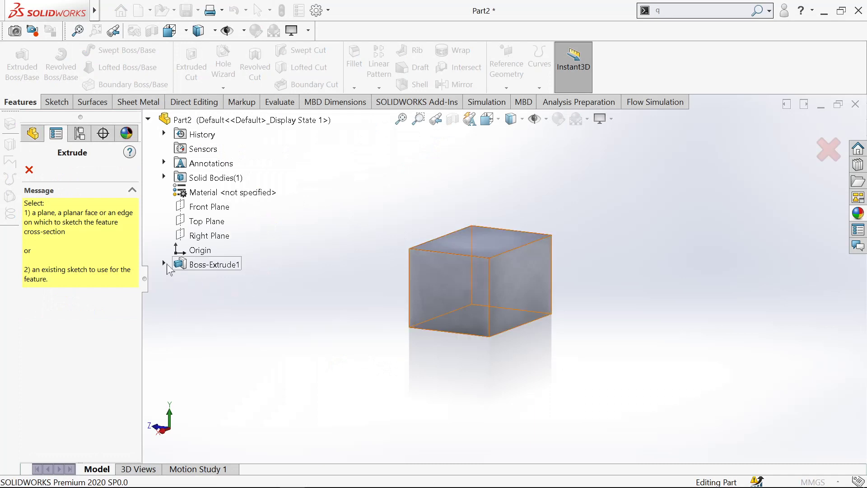
click(206, 279)
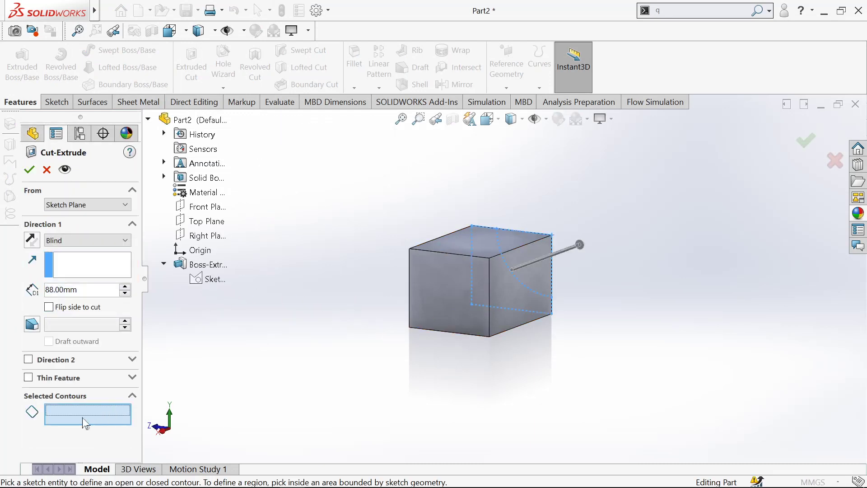
click(539, 260)
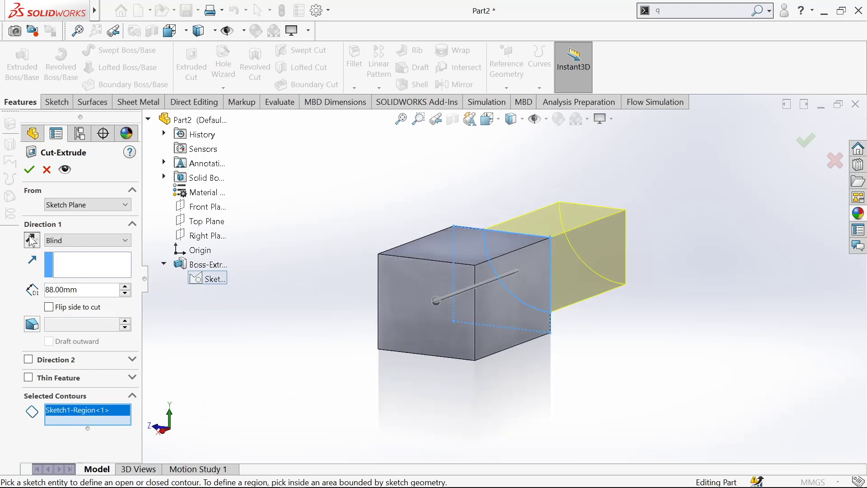
click(31, 240)
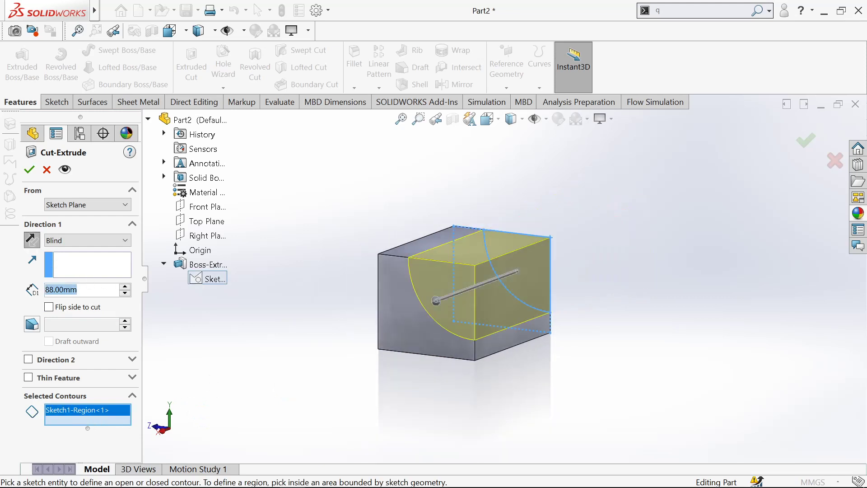
text(44)
key(Return)
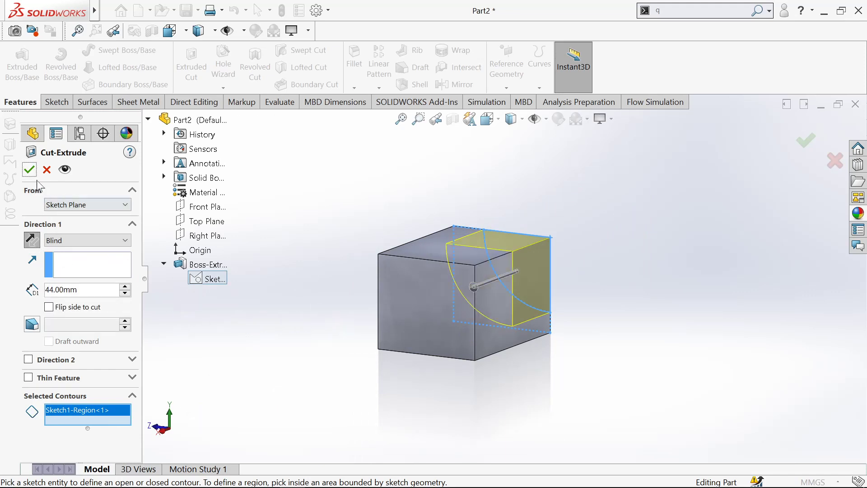
click(29, 169)
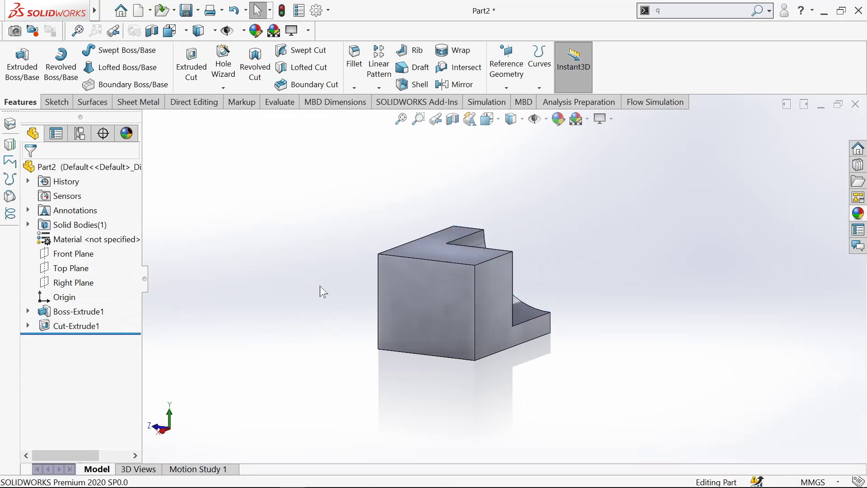
mouse_move(320, 286)
middle_down()
mouse_move(192, 353)
mouse_move(508, 359)
mouse_move(331, 396)
middle_up()
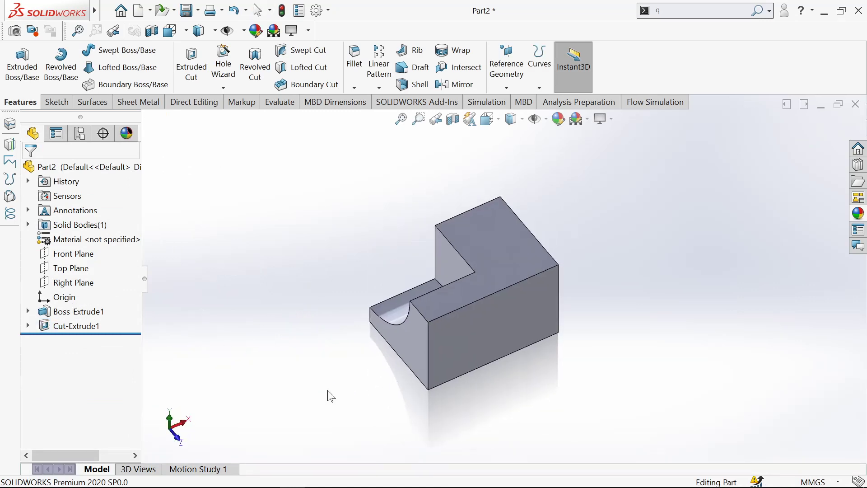
Step: View the L-shaped top face Normal To and open Sketch2 on it
click(497, 235)
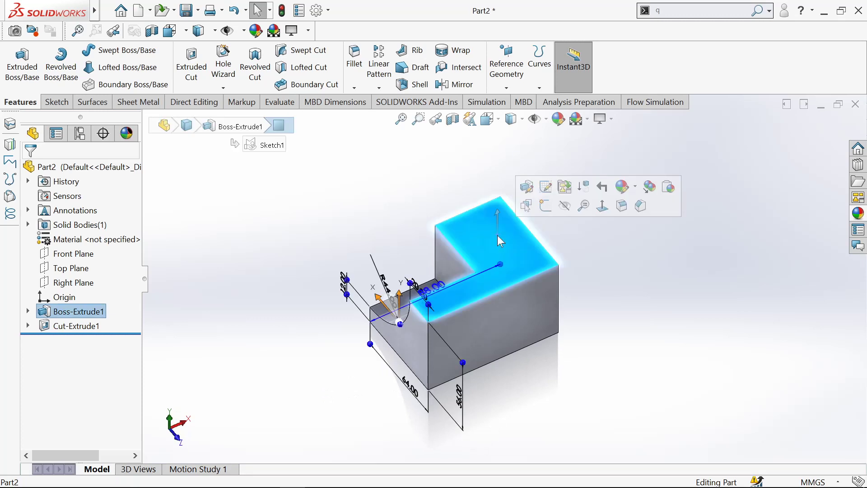
click(606, 208)
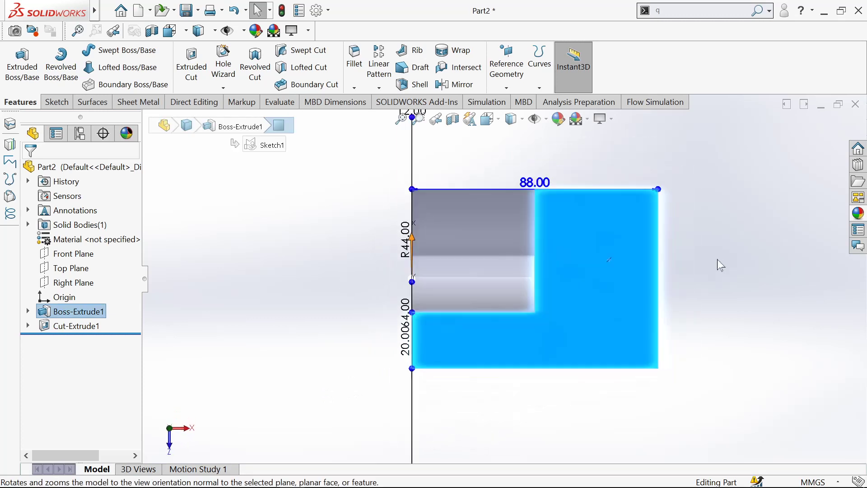
click(56, 102)
click(16, 61)
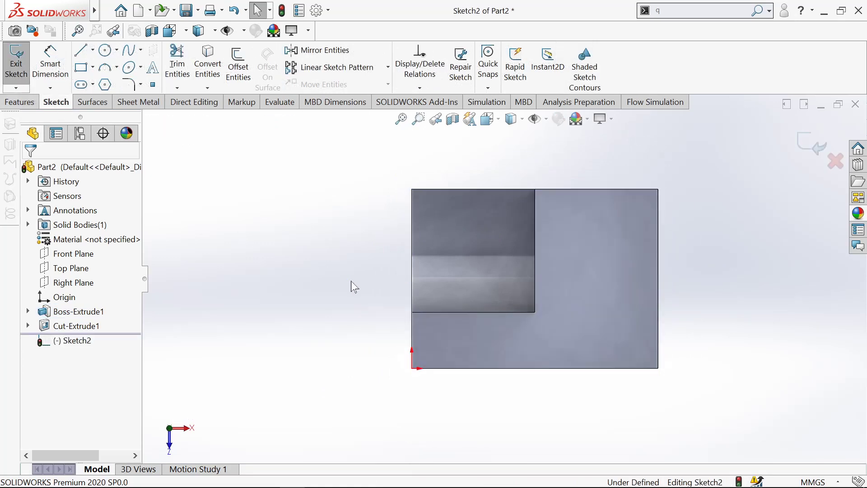
key(alt+Tab)
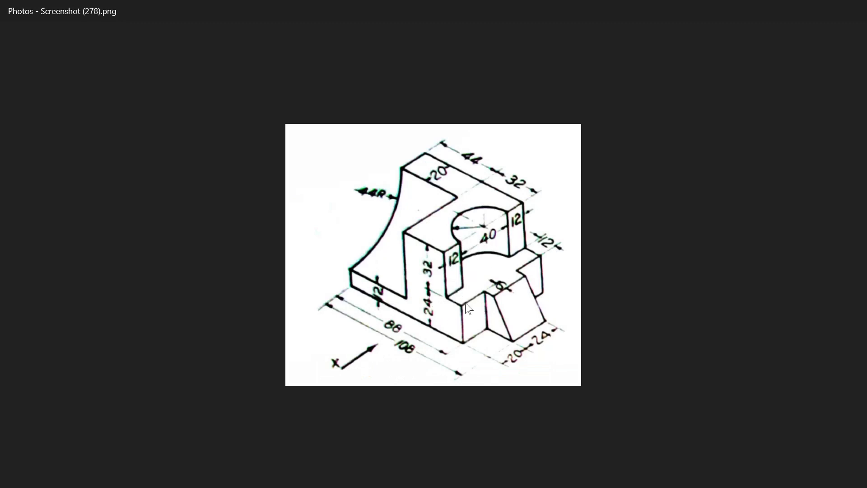
key(alt+Tab)
key(f)
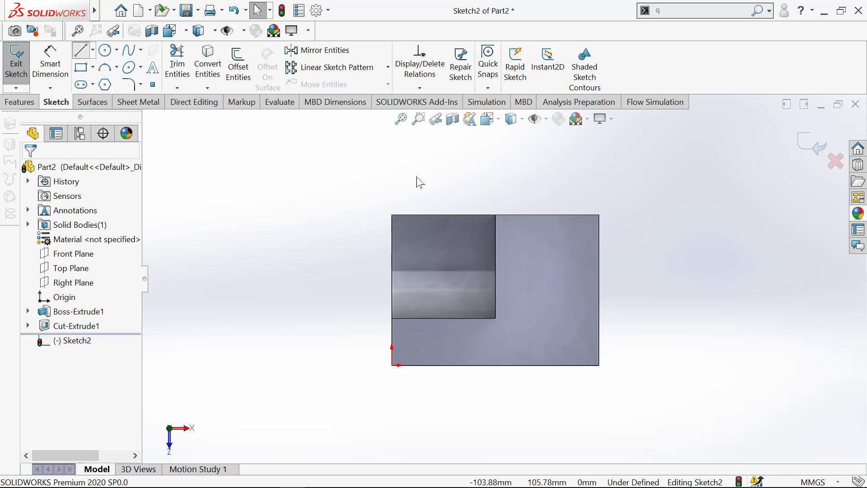
Step: Draw a short vertical line down from the top edge and a leftward semicircular arc below it
click(564, 239)
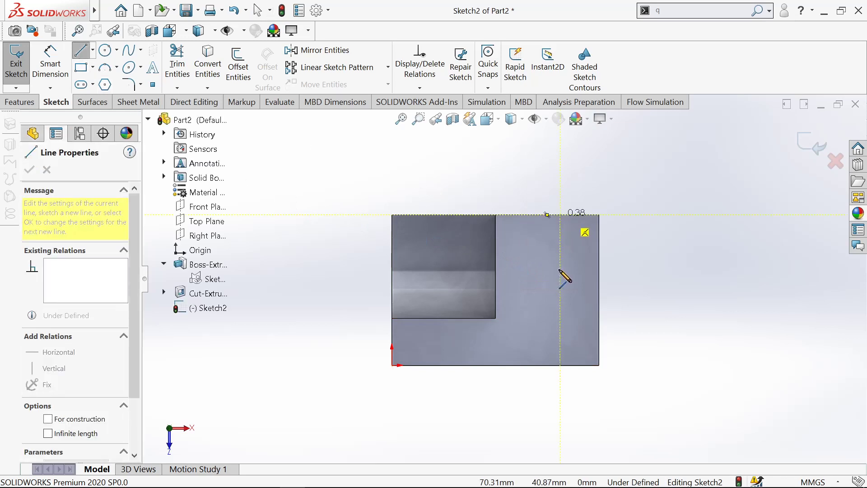
click(560, 250)
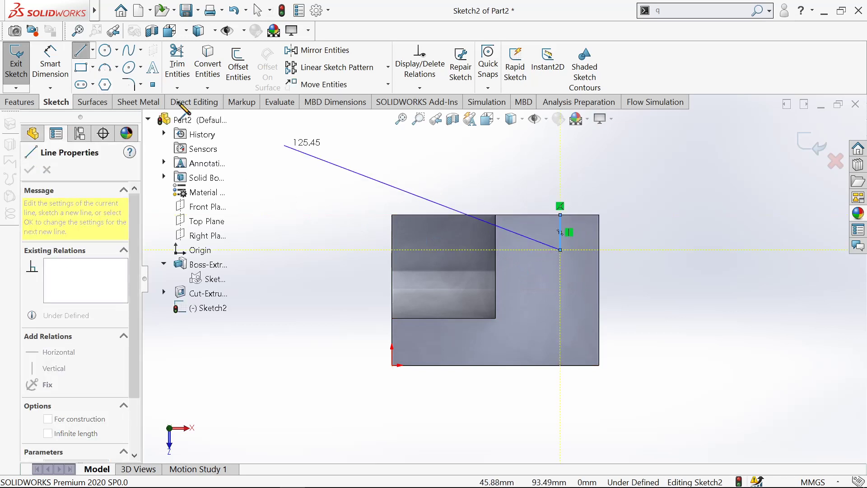
click(104, 68)
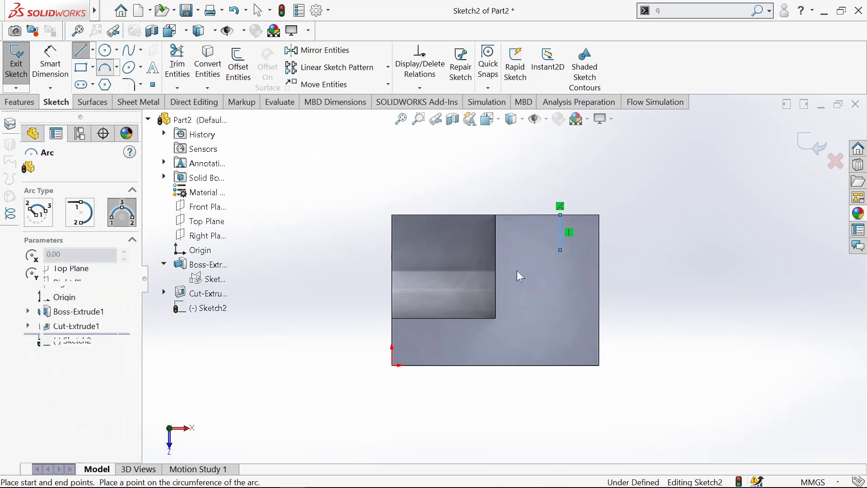
click(560, 250)
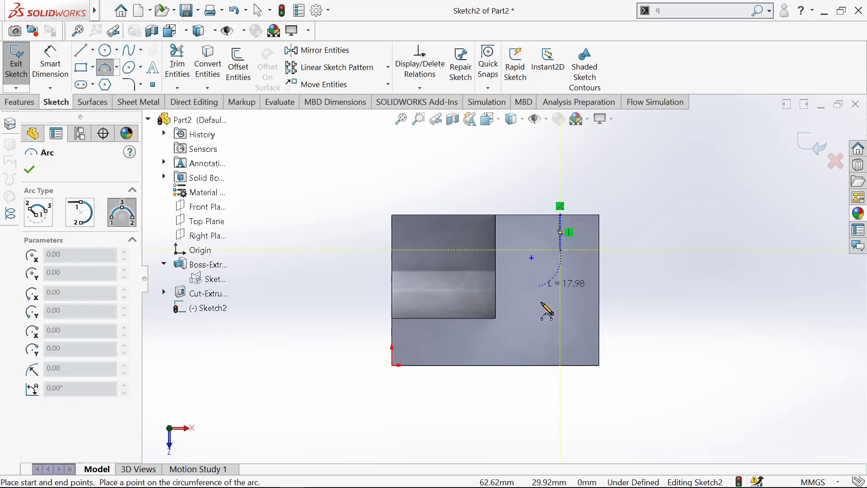
click(561, 329)
click(526, 295)
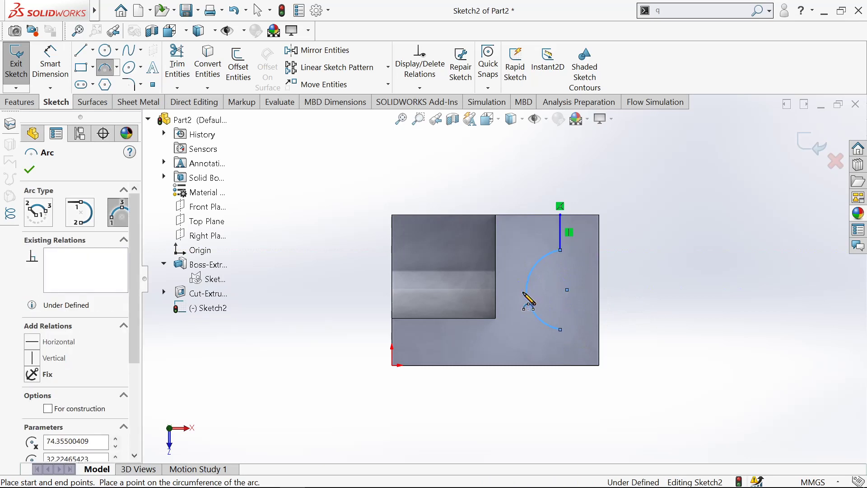
Step: Add a vertical line from the arc's lower end down to the part's bottom edge
key(l)
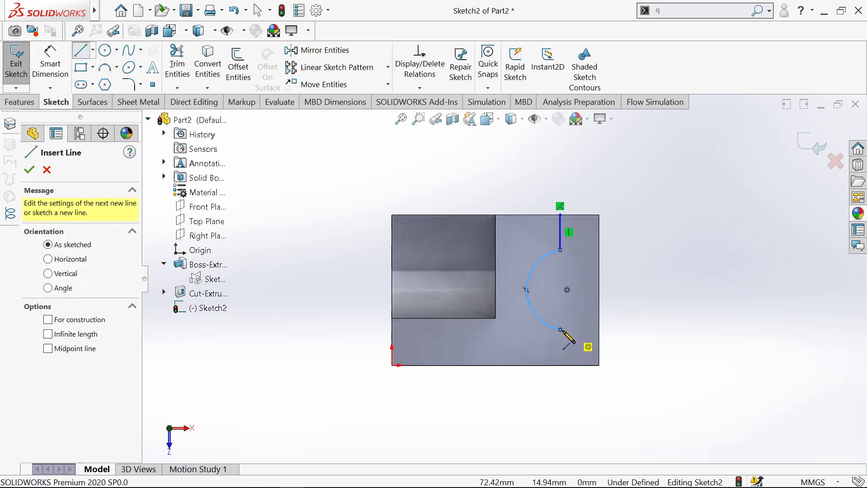
click(560, 329)
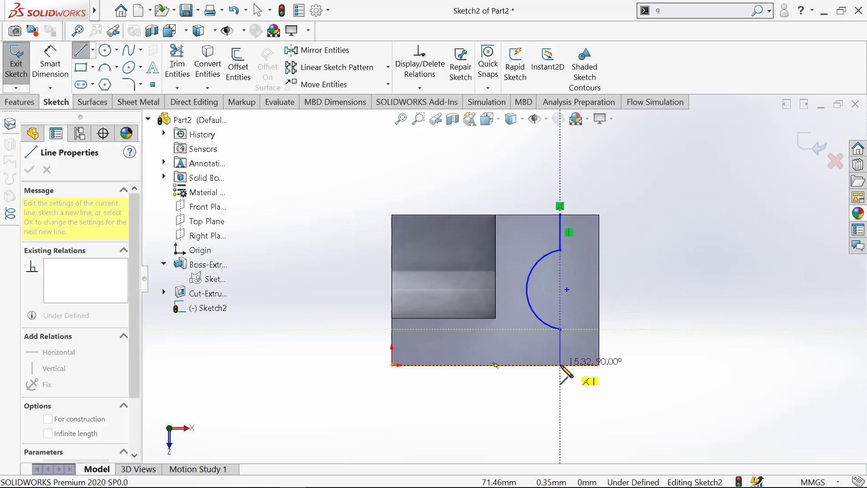
click(560, 365)
key(Escape)
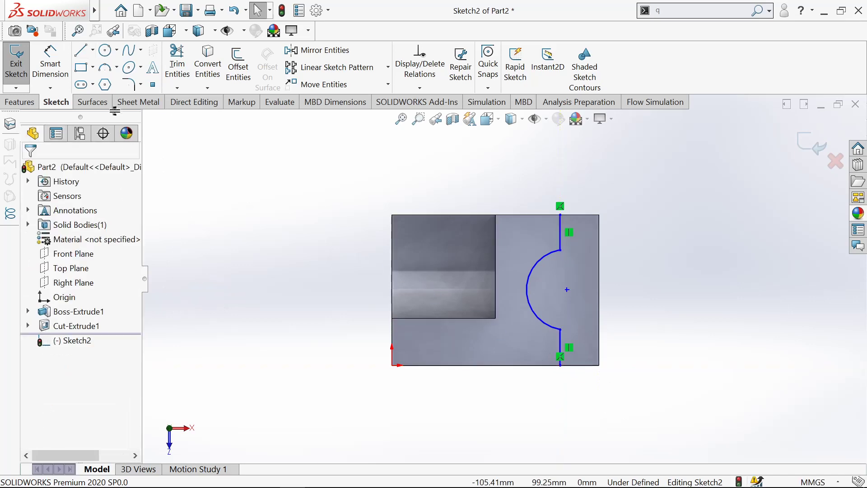
key(d)
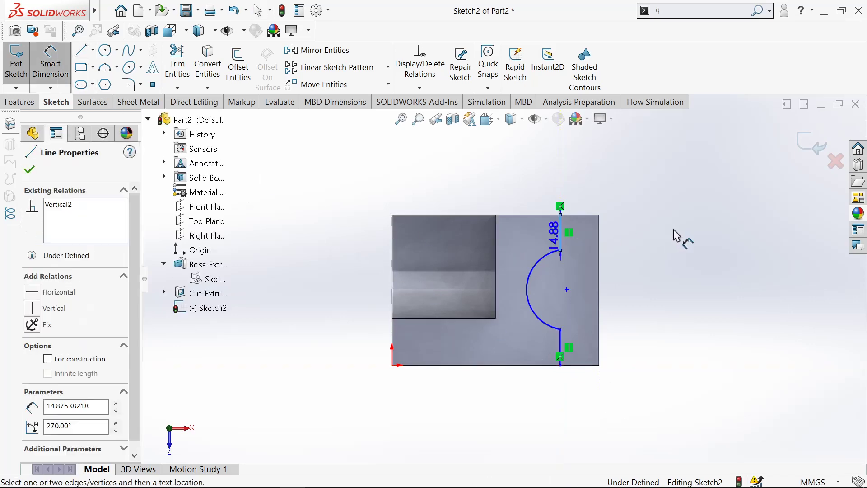
Step: Dimension both vertical slot lines 12 mm long and the arc radius R20
click(674, 234)
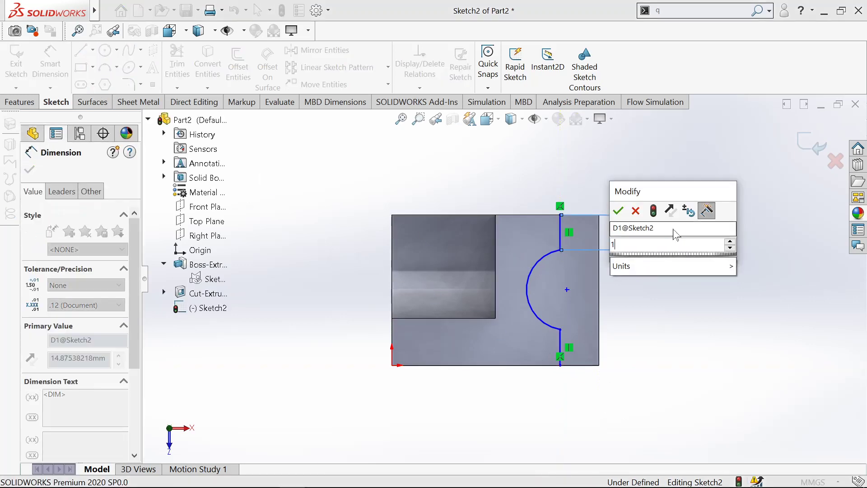
click(615, 207)
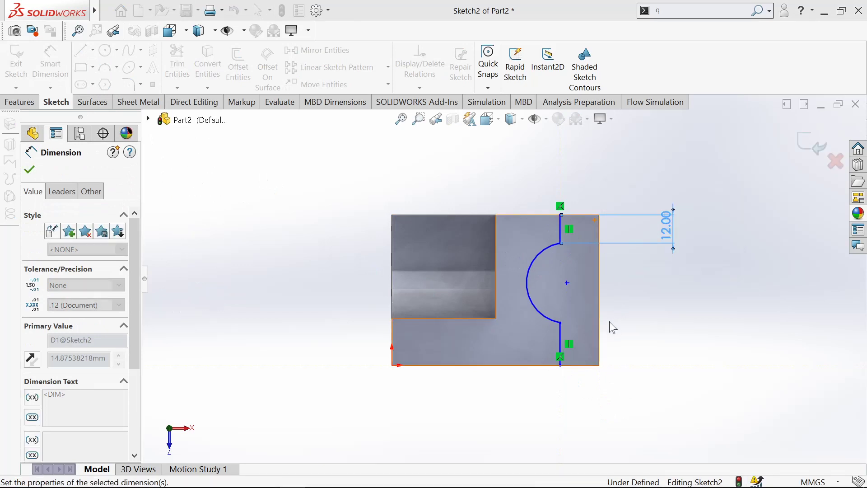
click(646, 354)
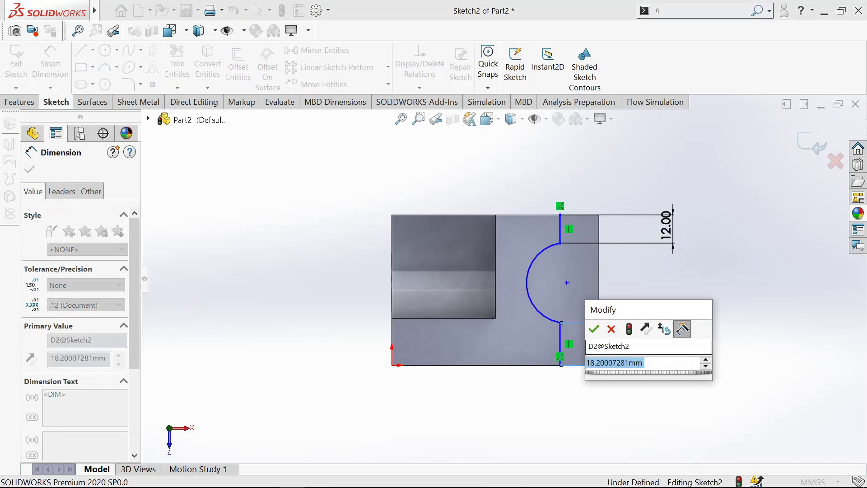
text(12)
key(Return)
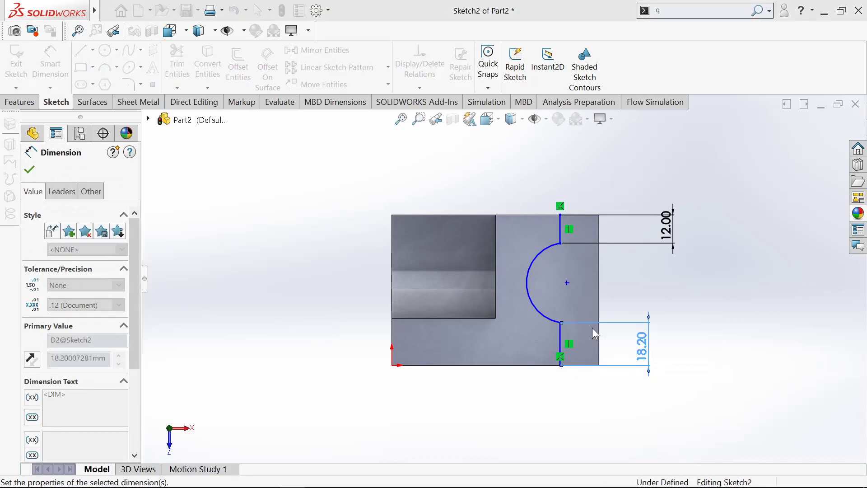
click(524, 267)
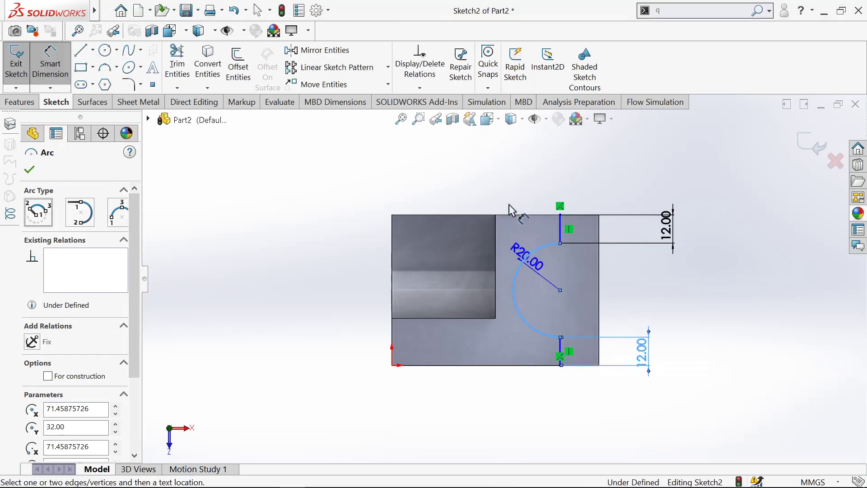
click(495, 188)
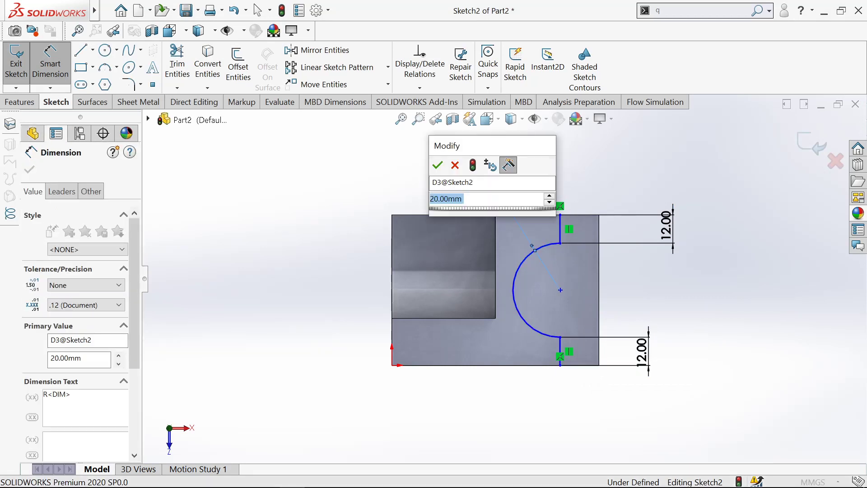
text(20)
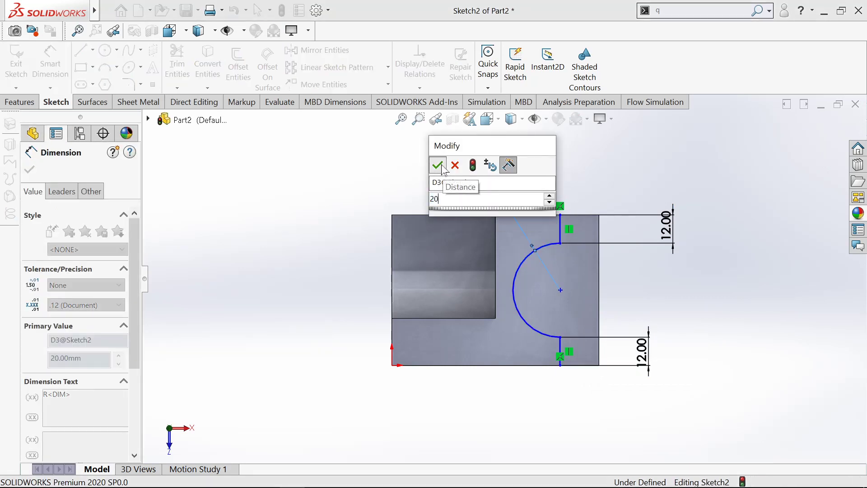
click(440, 168)
Step: Position the lower slot line 12 mm from the part's right edge
scroll(596, 334, down, 1)
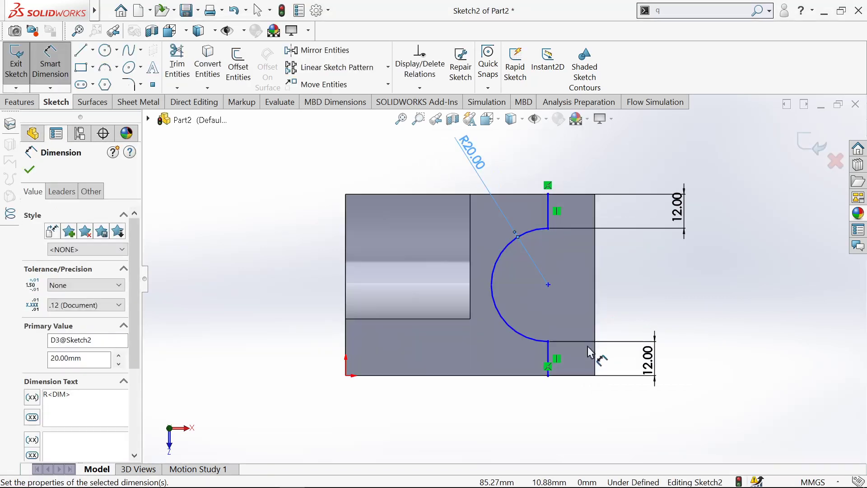
scroll(588, 357, down, 1)
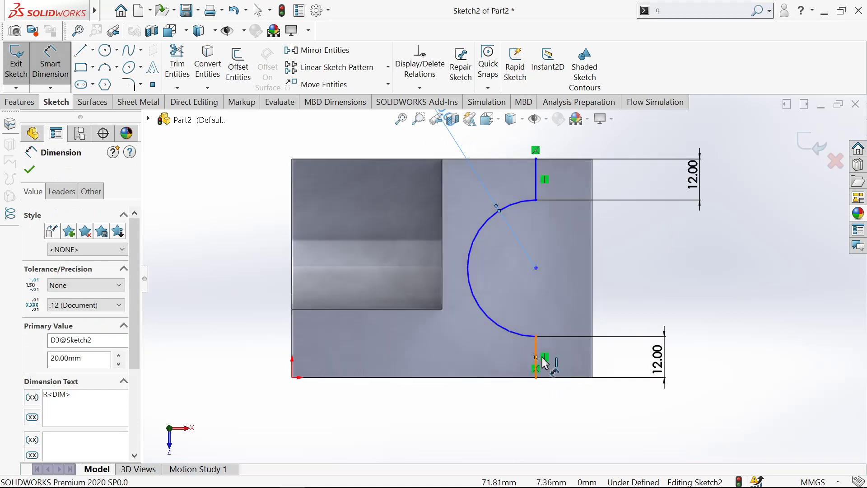
click(538, 358)
click(592, 366)
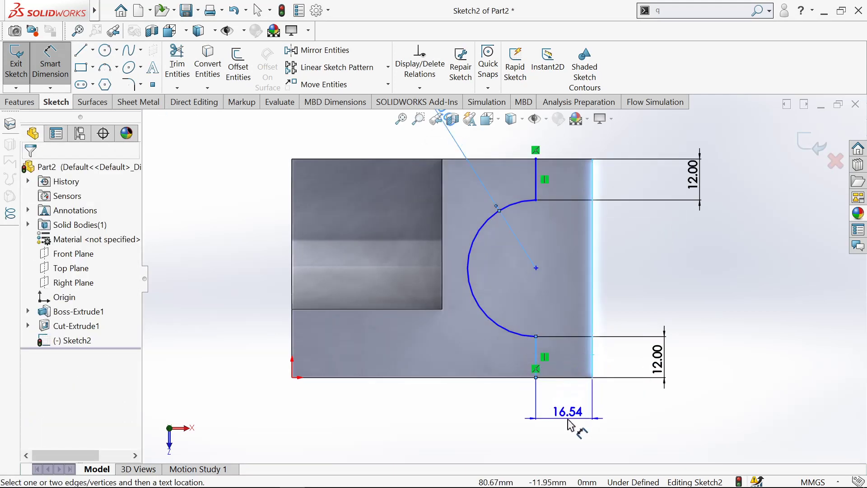
click(569, 424)
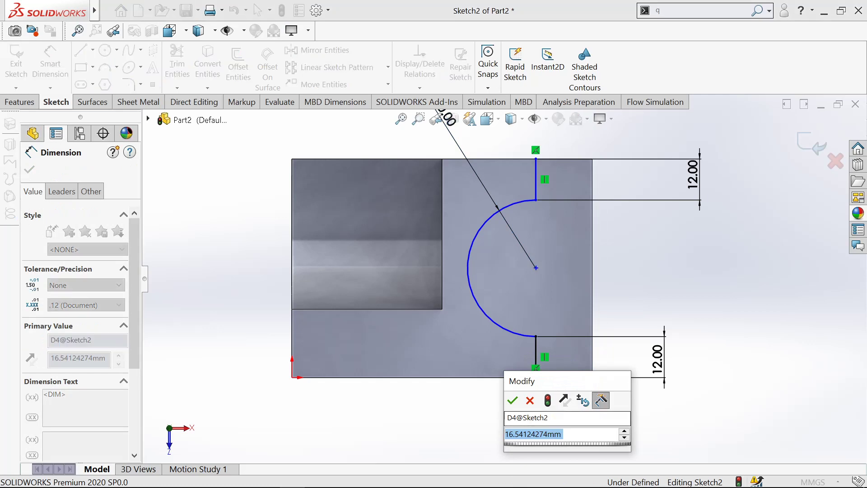
text(12)
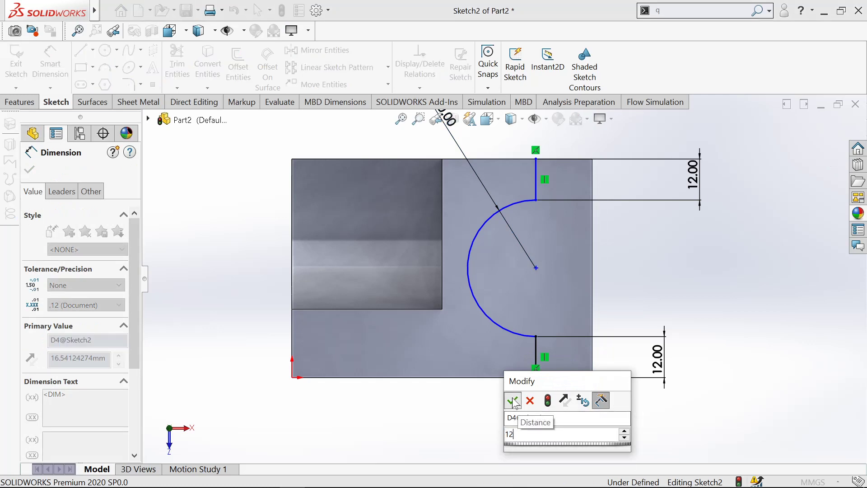
click(512, 400)
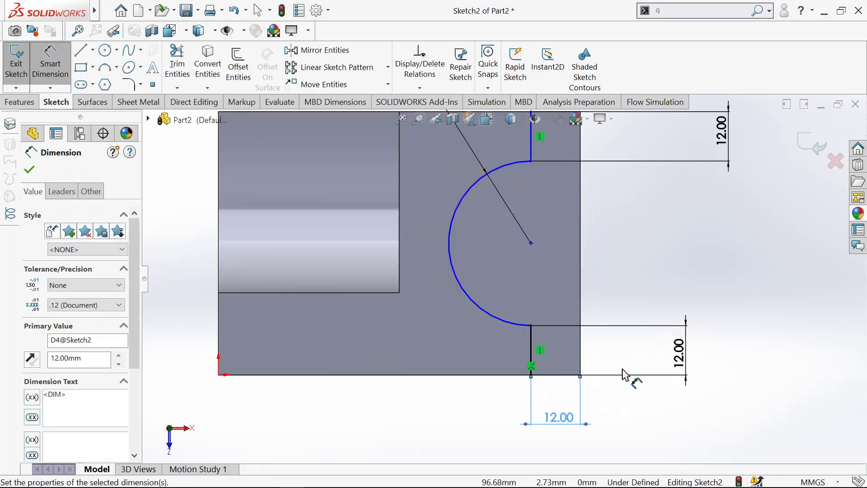
click(80, 51)
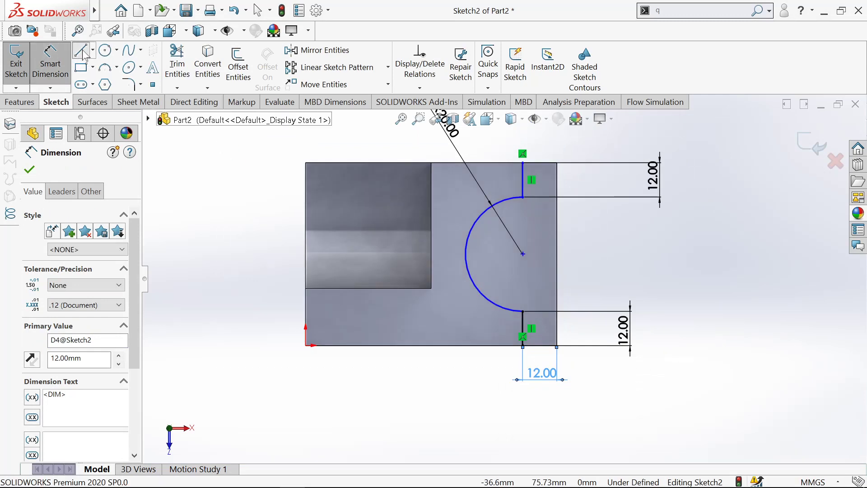
Step: Close the slot outline along the top, right and bottom edges and accept the 12 mm spacing
click(522, 162)
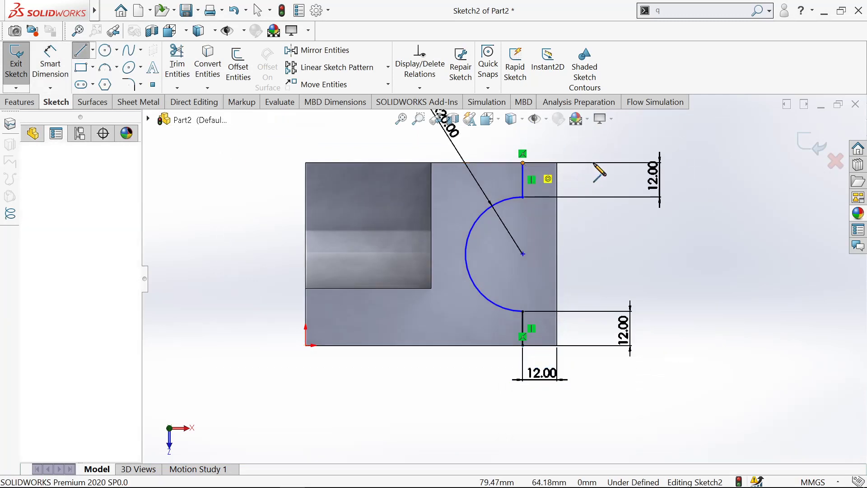
click(606, 163)
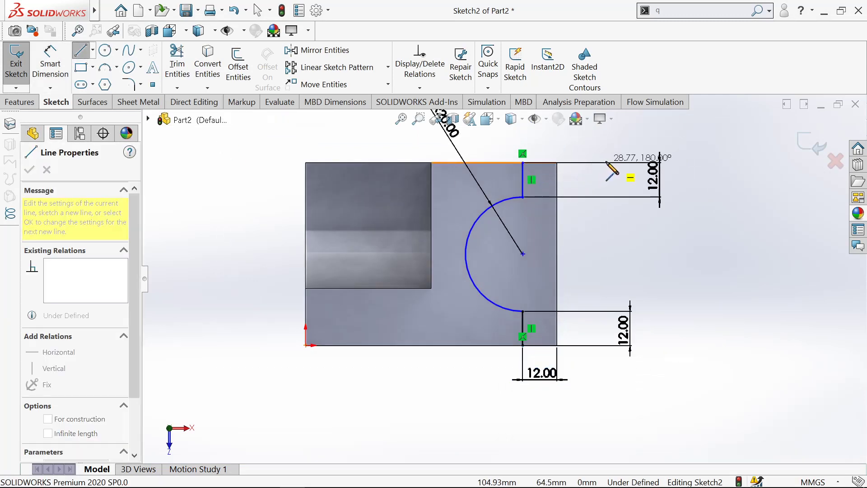
click(605, 345)
click(522, 346)
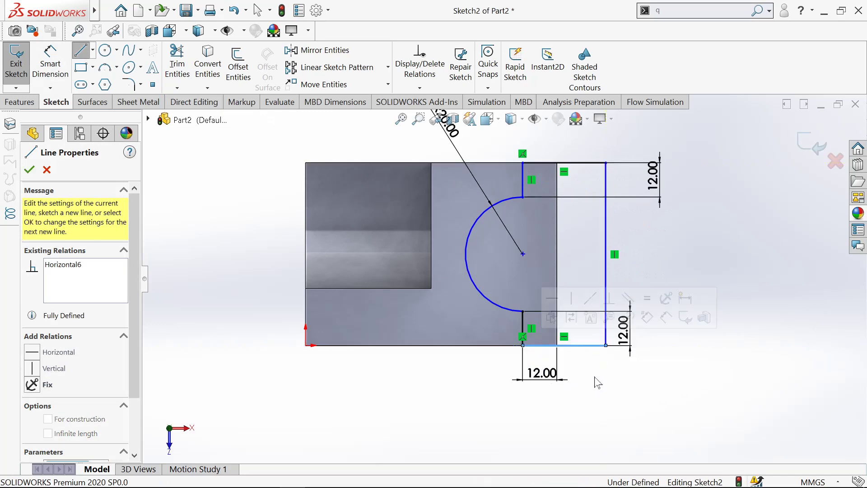
click(49, 67)
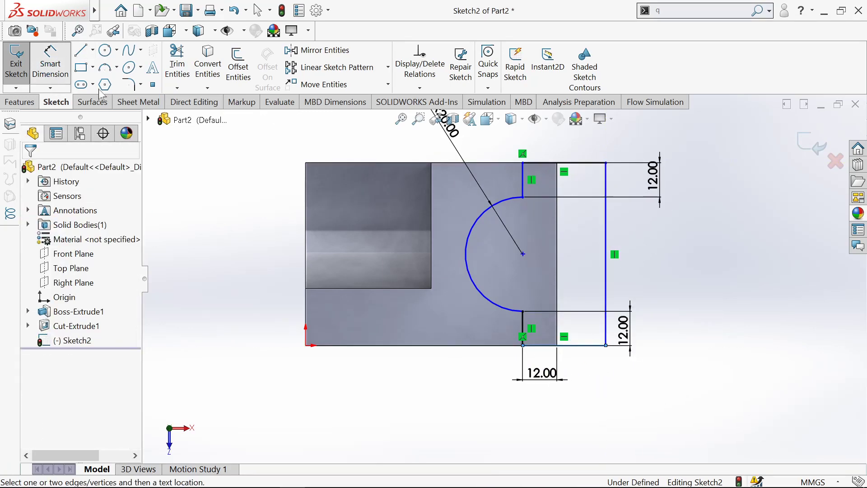
click(528, 183)
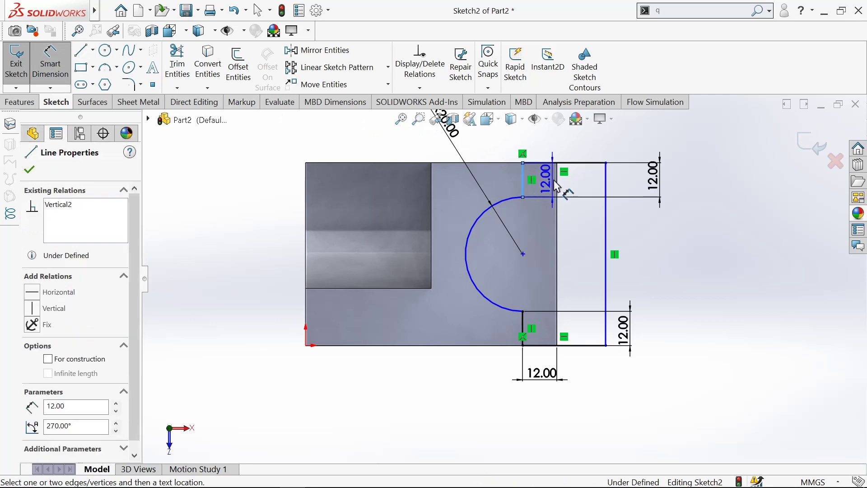
click(557, 180)
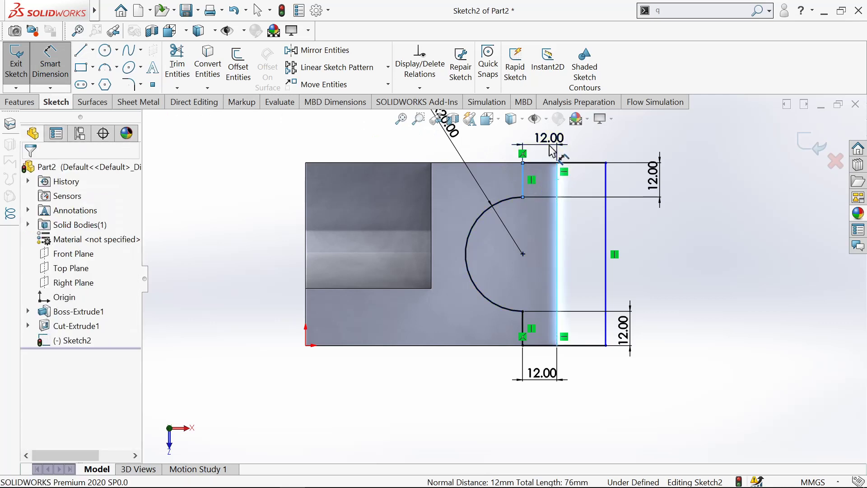
click(551, 138)
click(511, 127)
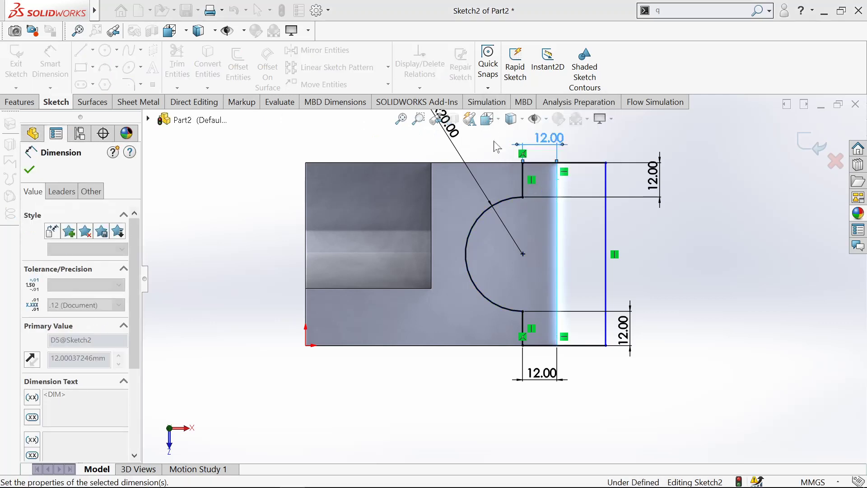
Step: Set the slot gap to 17 mm, exit the sketch, and check the reference drawing
scroll(595, 236, down, 1)
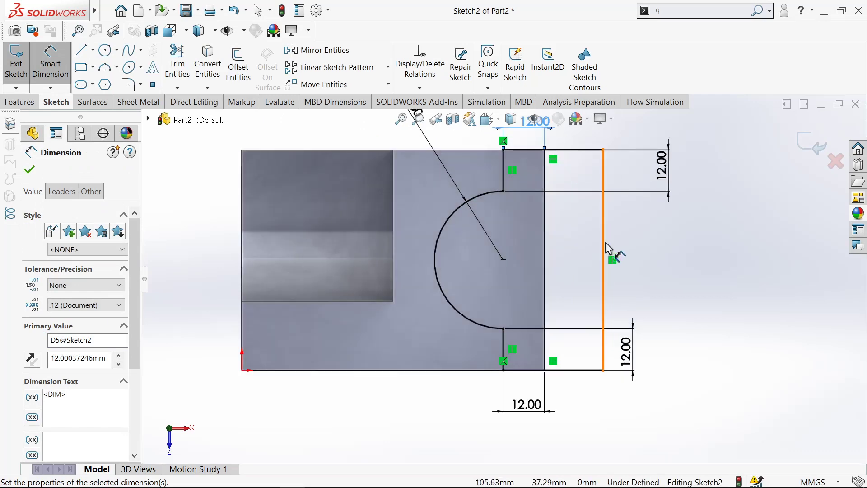
click(603, 246)
click(546, 254)
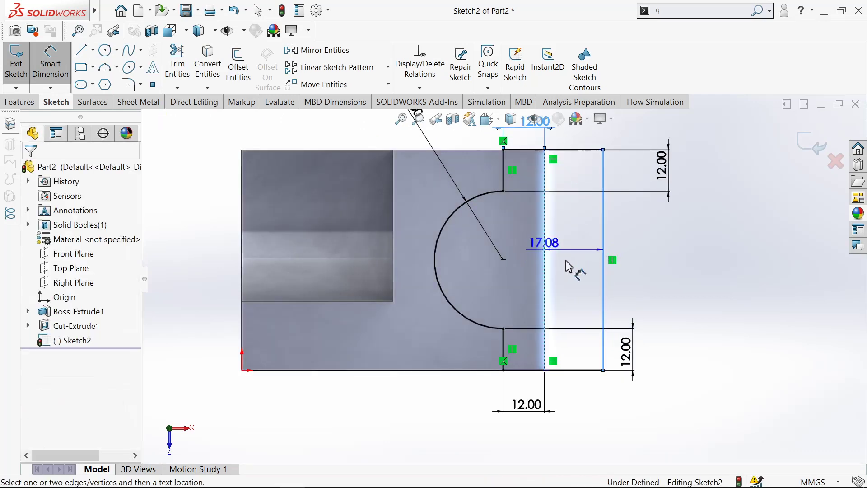
click(578, 272)
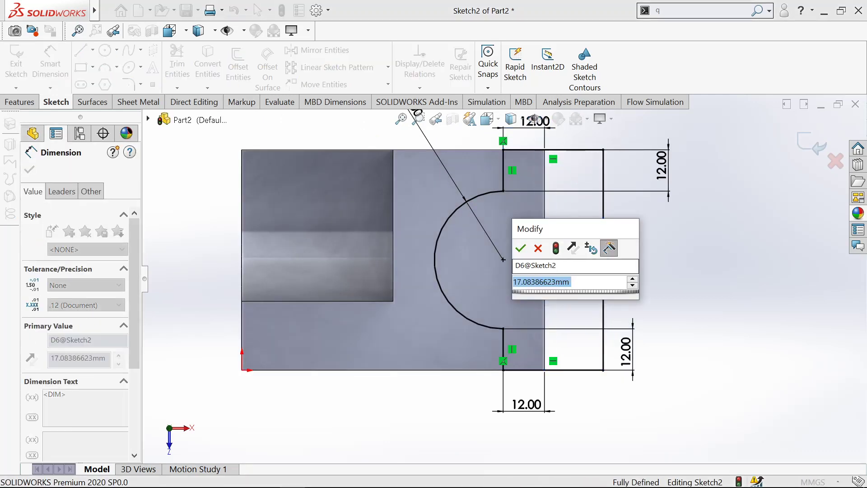
text(17)
click(520, 248)
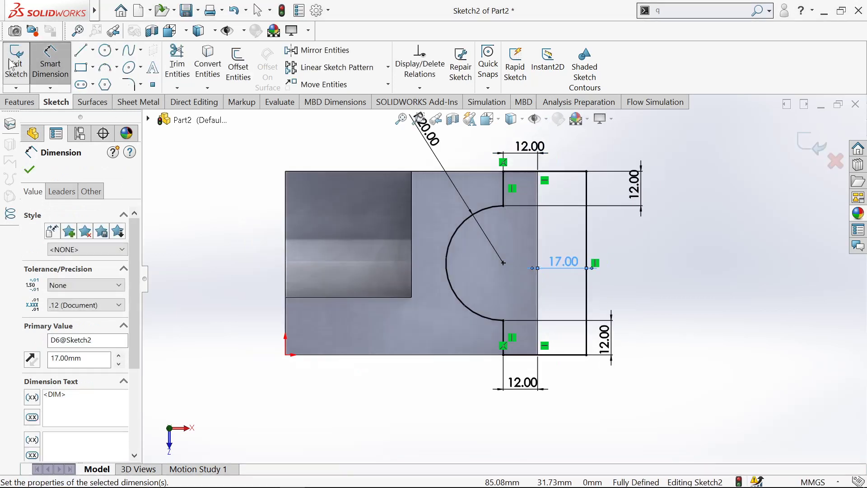
click(20, 72)
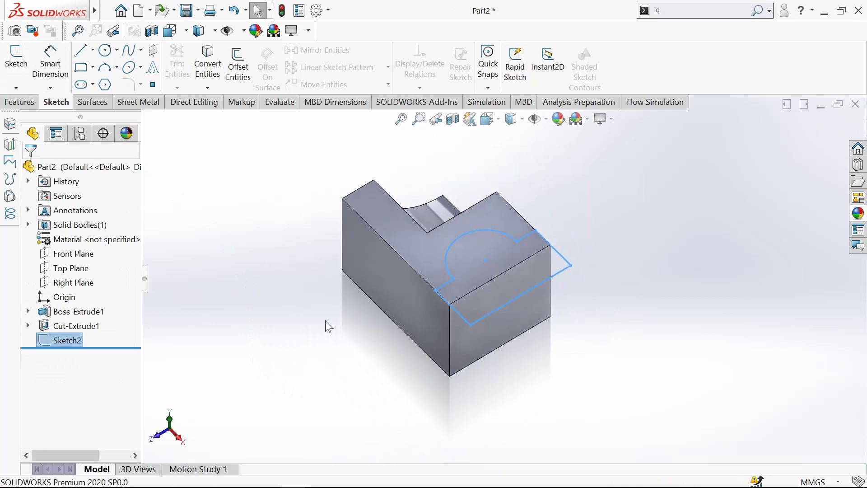
key(alt+Tab)
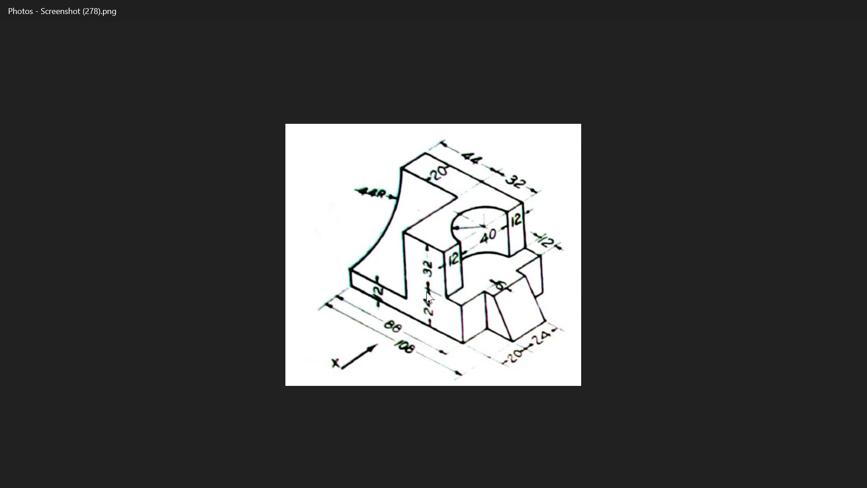
key(alt+Tab)
Step: Extrude-cut Sketch2 to a blind depth of 32 mm to form the U-slot notch
click(357, 273)
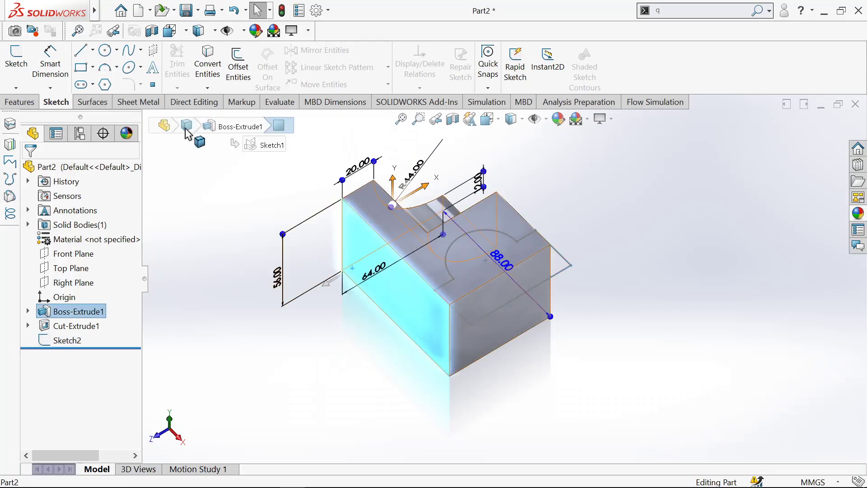
click(222, 215)
click(24, 103)
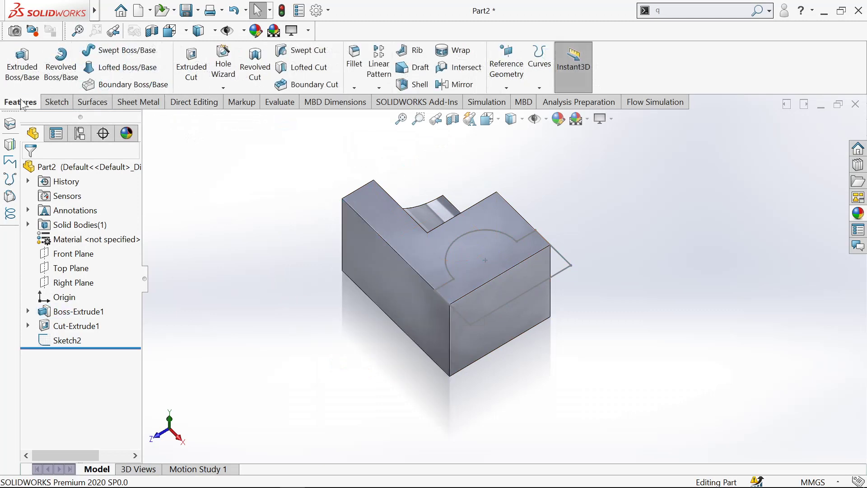
click(195, 67)
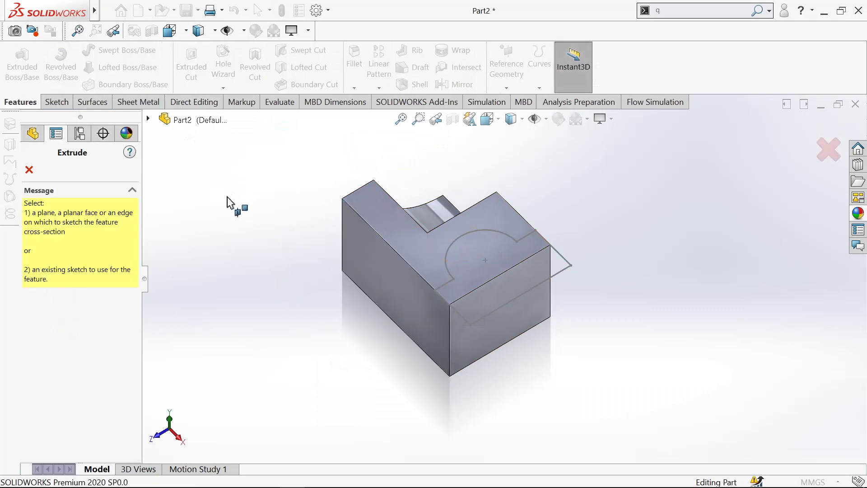
click(149, 120)
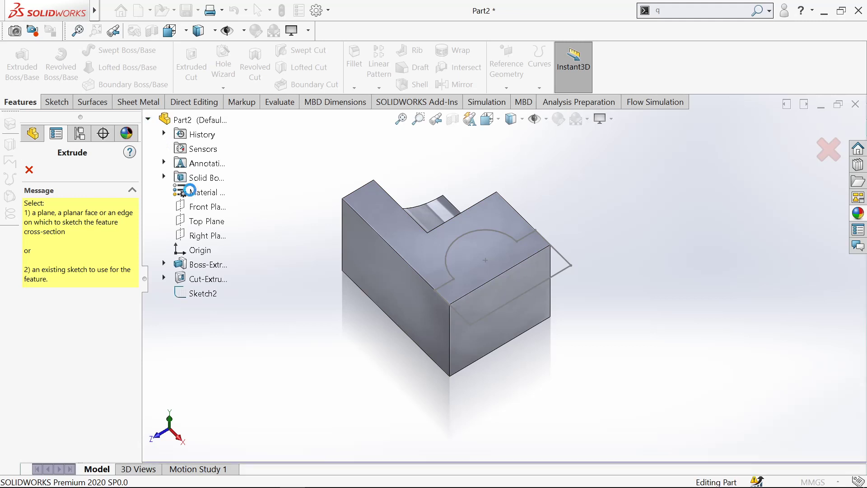
click(188, 295)
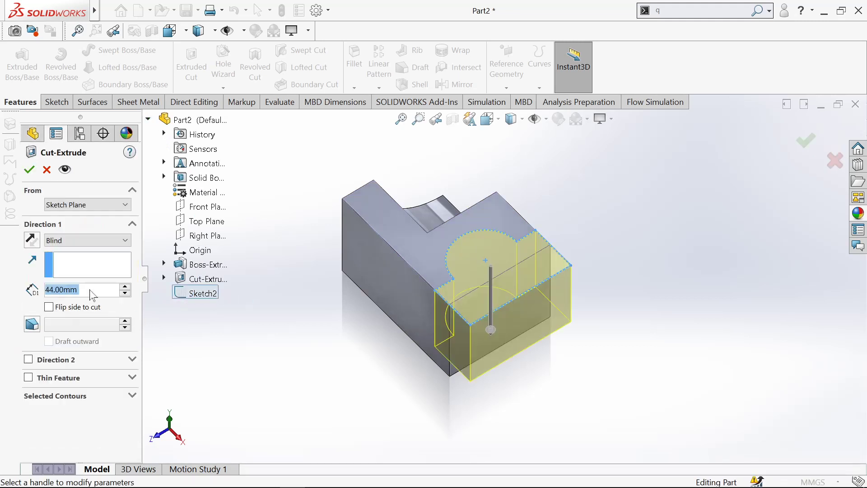
text(32)
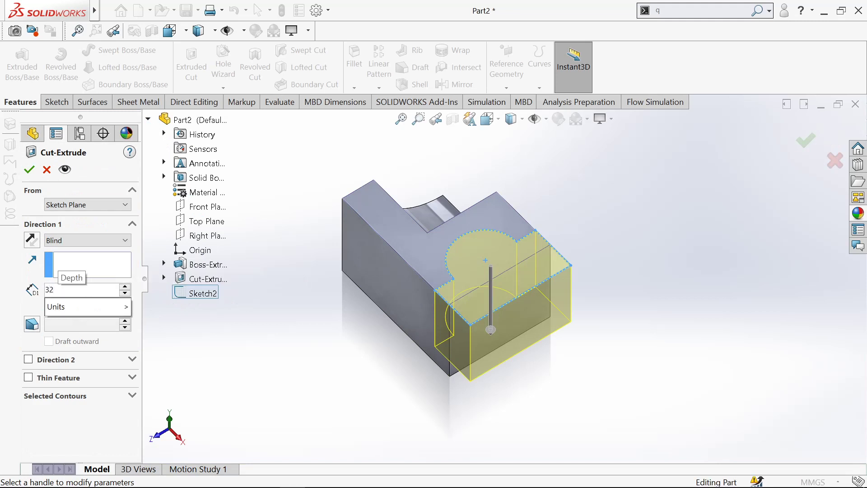
key(Return)
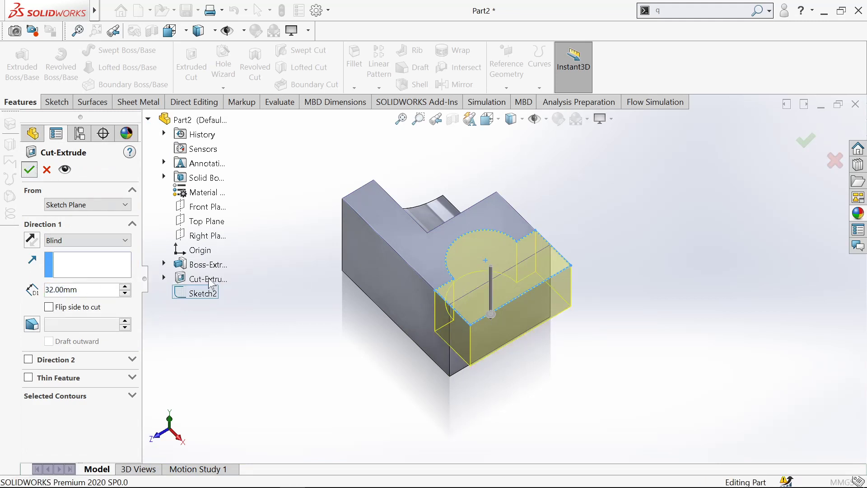
click(30, 171)
Step: Start Sketch3 normal to the block's L-shaped side face, then recheck the isometric reference drawing
middle_drag(340, 336, 368, 312)
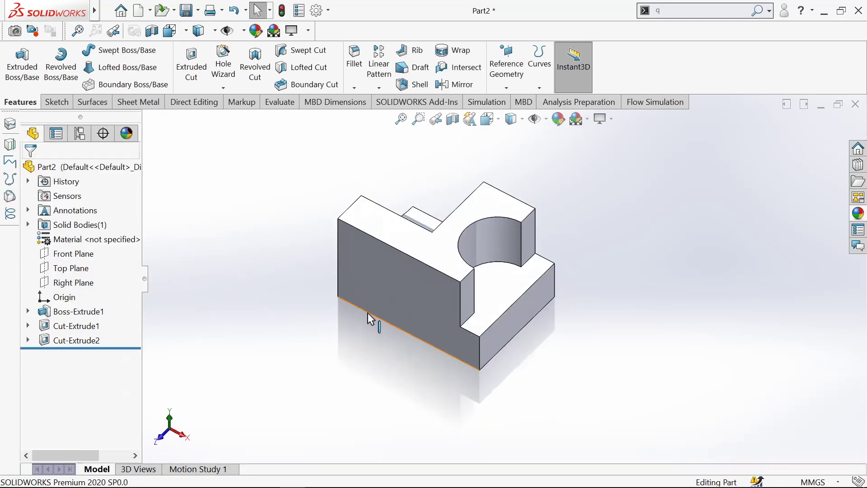
mouse_move(321, 364)
middle_down()
mouse_move(379, 391)
mouse_move(276, 371)
mouse_move(378, 328)
mouse_move(329, 334)
mouse_move(350, 348)
mouse_move(361, 343)
middle_up()
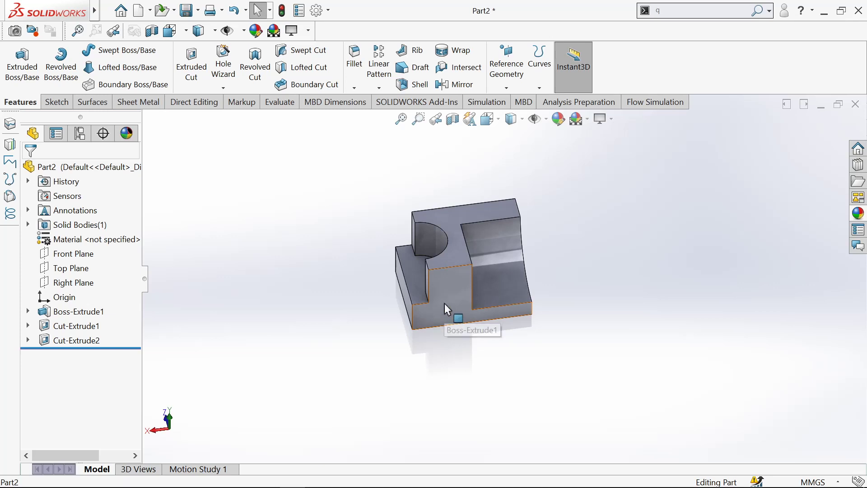
click(444, 304)
click(549, 270)
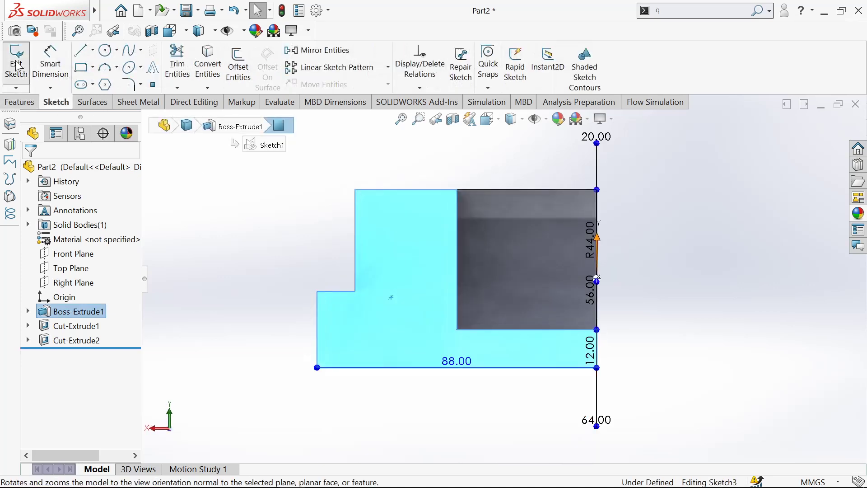
click(16, 66)
key(alt+Tab)
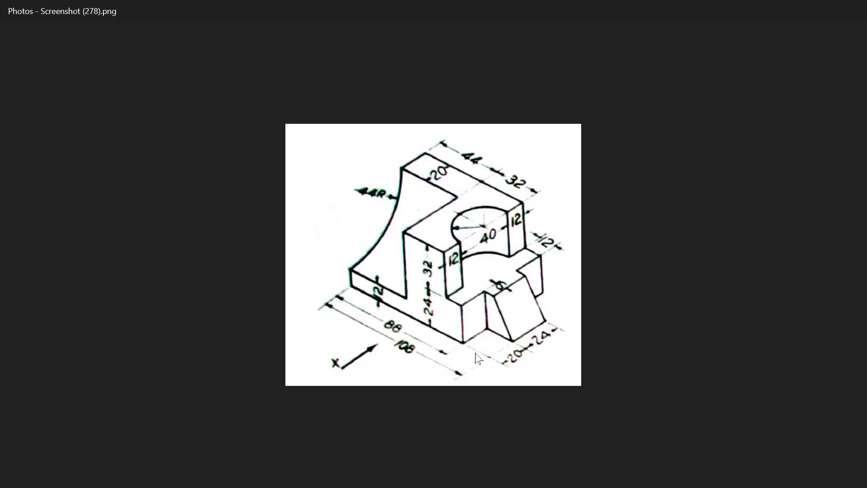
Step: Draw the rib's closed trapezoid outline from the lower step corner down to the baseline
key(alt+Tab)
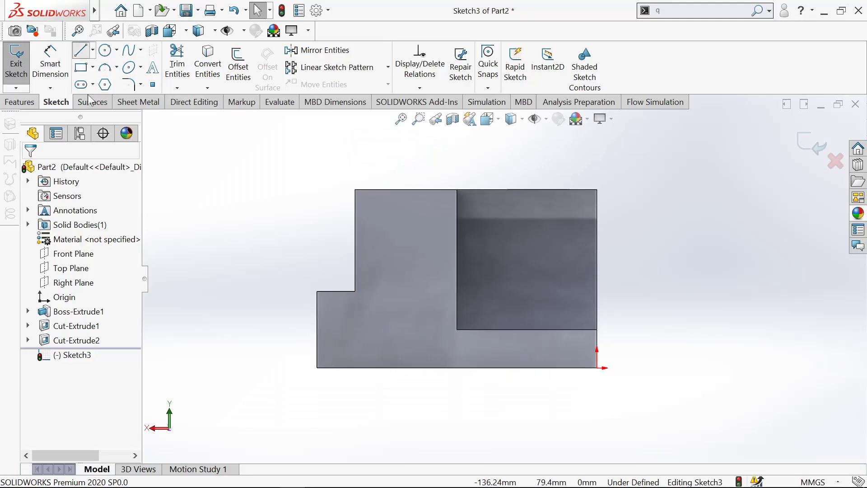
click(317, 291)
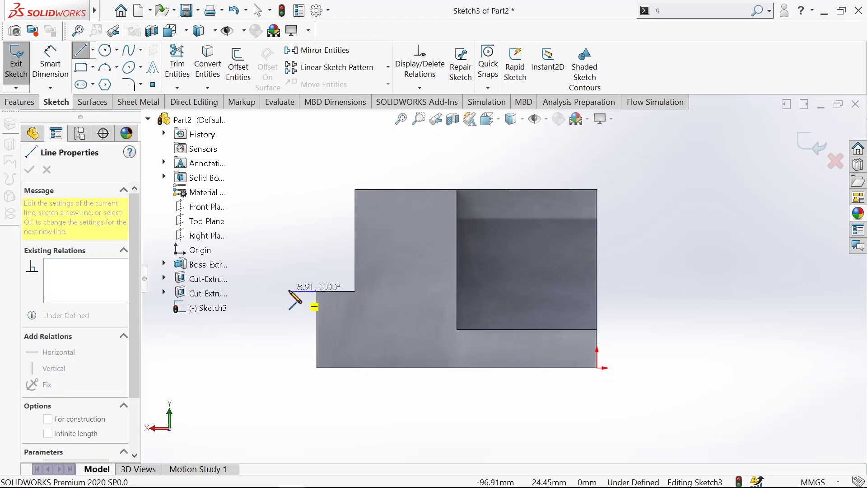
click(288, 291)
double_click(258, 368)
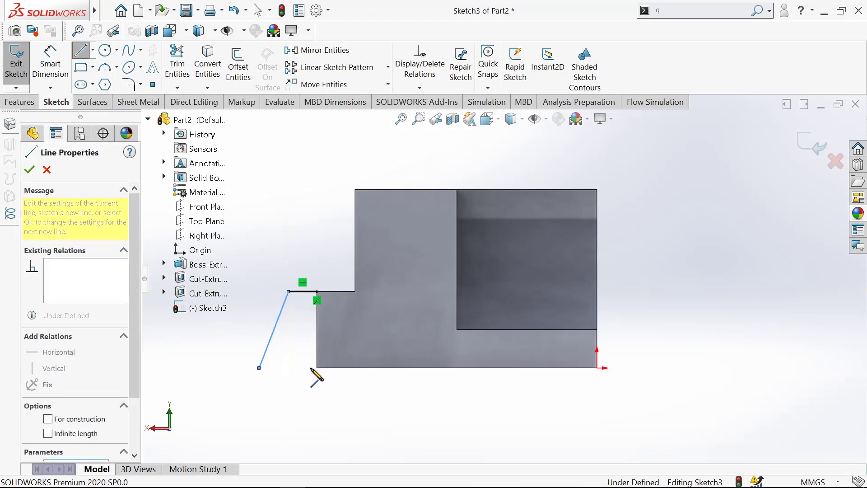
click(317, 367)
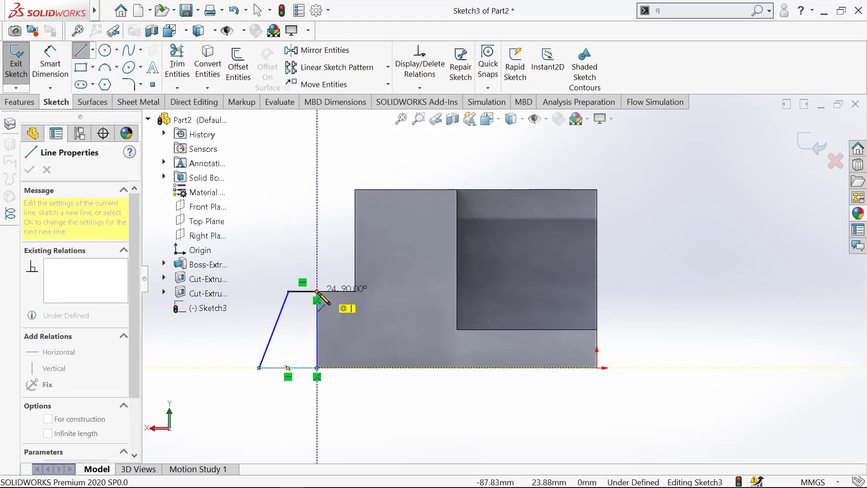
click(317, 291)
Step: Dimension the rib's top edge 6 mm and bottom edge 20 mm, then exit the sketch
key(d)
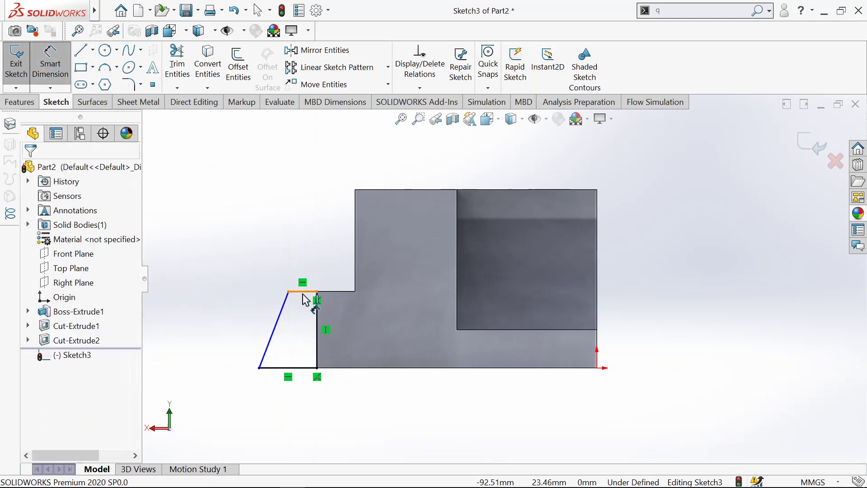
click(306, 257)
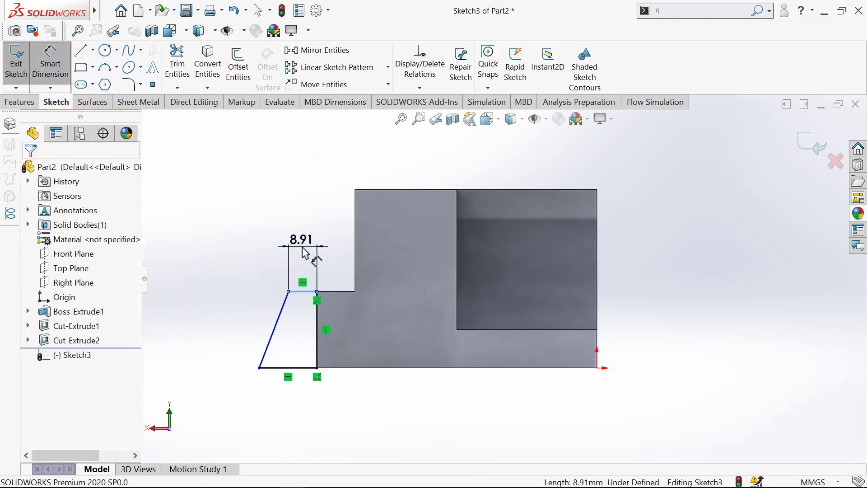
click(306, 253)
text(6)
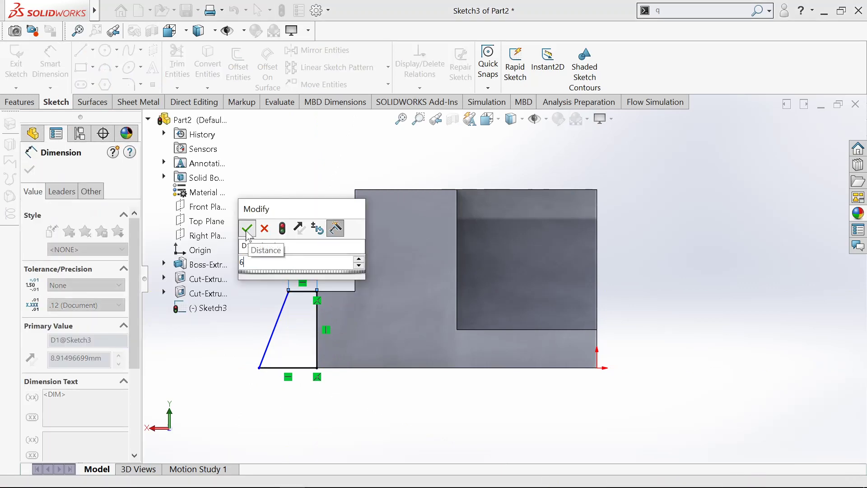
key(Return)
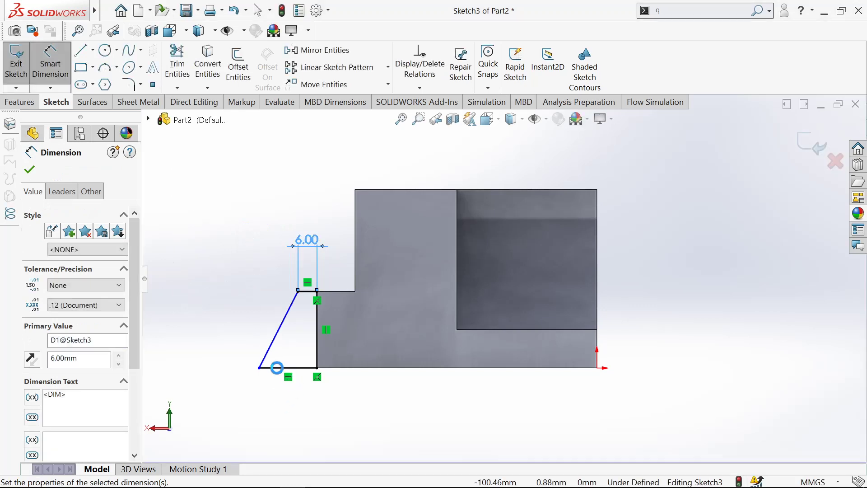
click(278, 374)
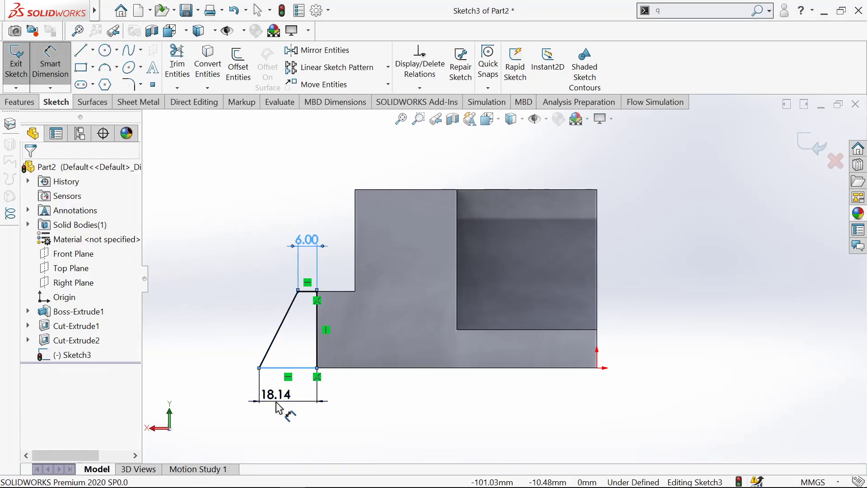
click(279, 408)
text(20)
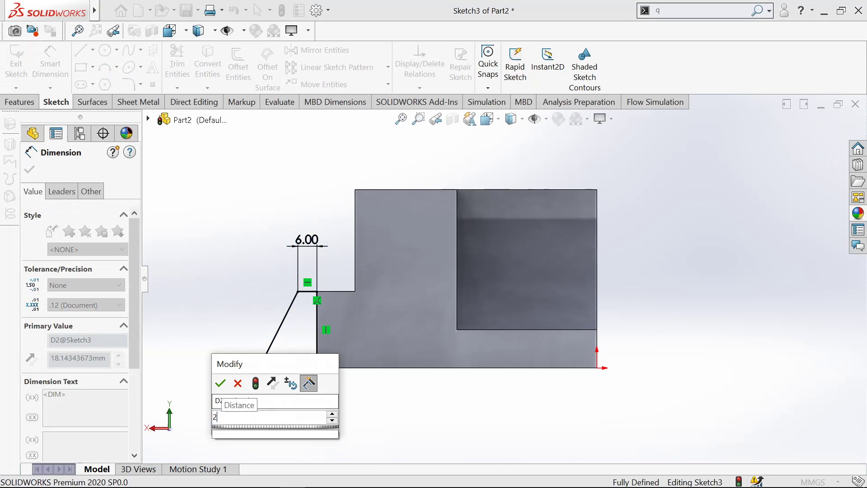
click(220, 384)
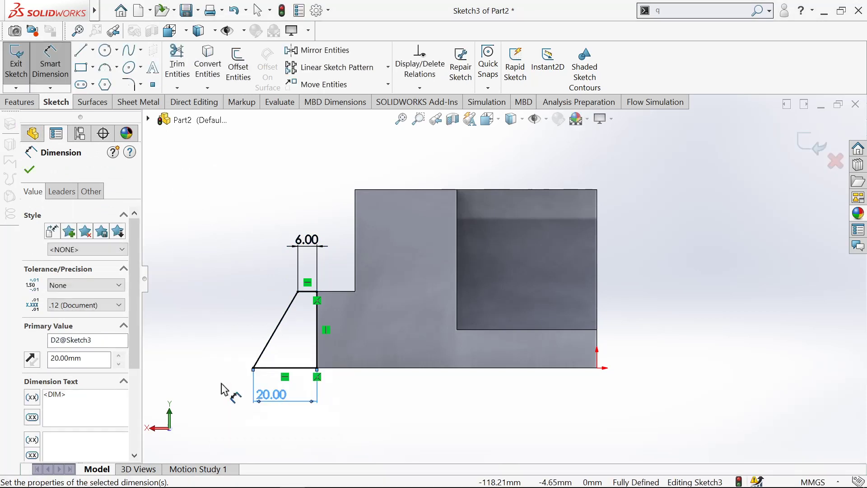
click(30, 170)
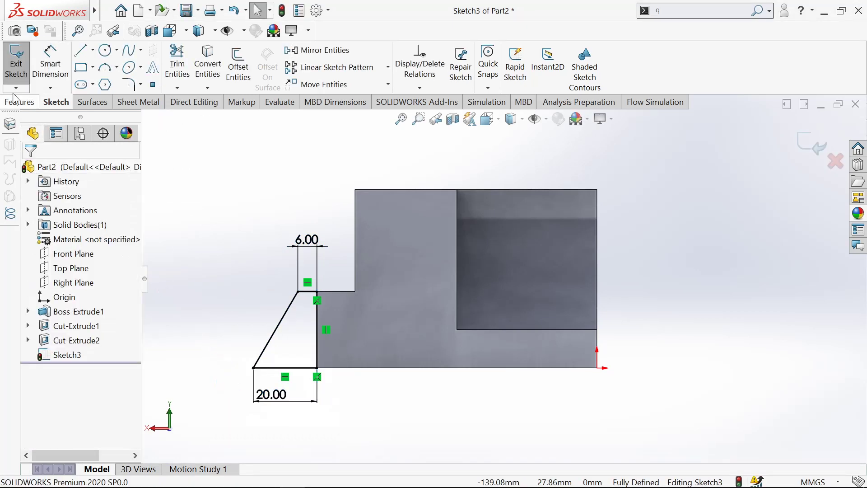
click(13, 68)
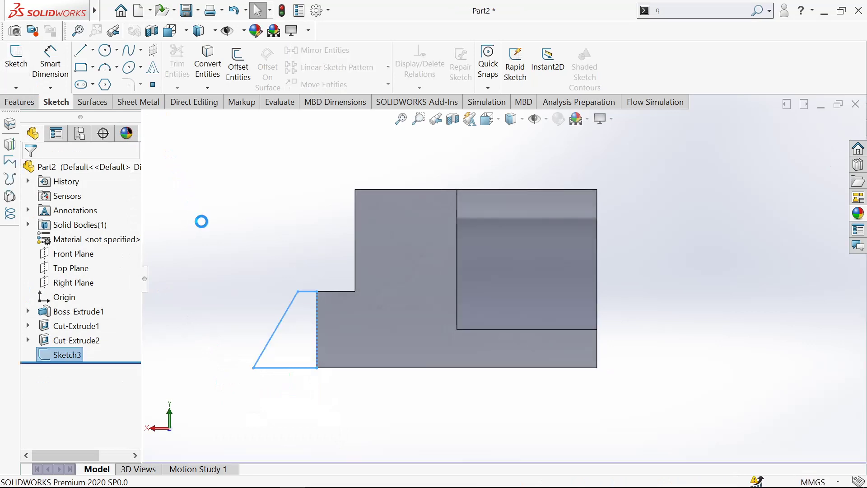
Step: Begin an Extruded Boss/Base on the rib sketch, checking the reference drawing for its dimensions
mouse_move(248, 253)
middle_down()
mouse_move(294, 277)
mouse_move(330, 315)
middle_up()
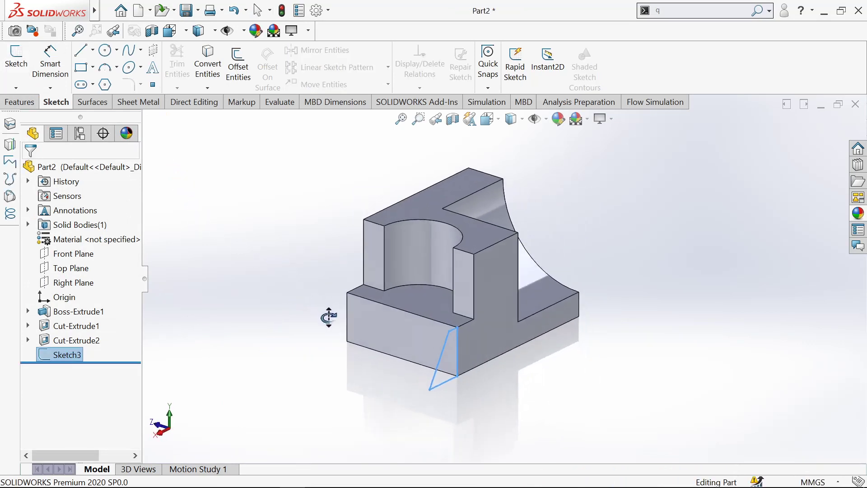
click(20, 100)
click(22, 64)
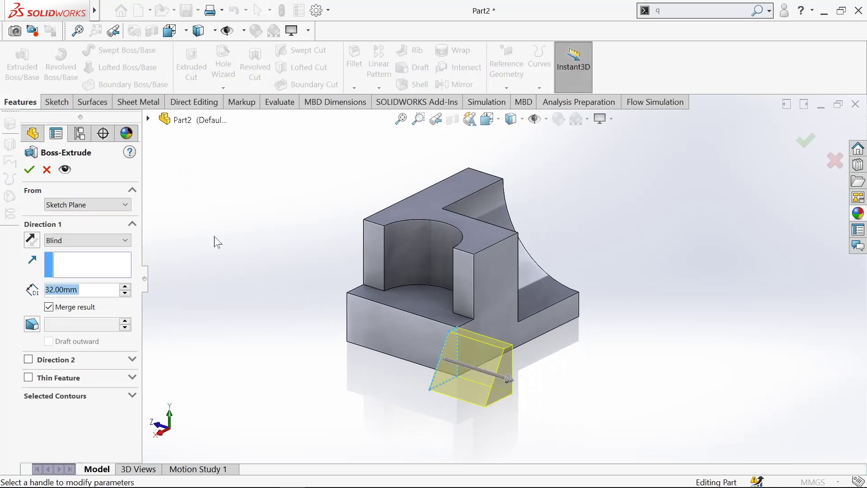
key(alt+Tab)
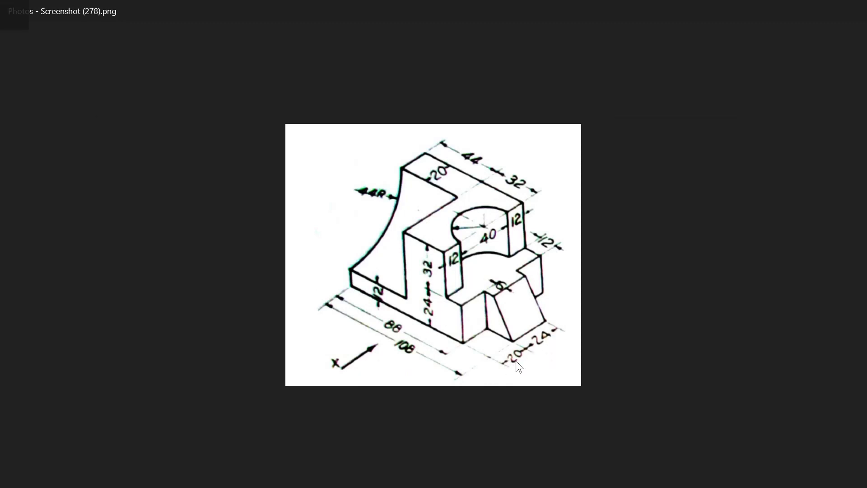
key(alt+Tab)
Step: Make the extrusion start from a 20 mm offset, adjusting the offset direction
click(103, 204)
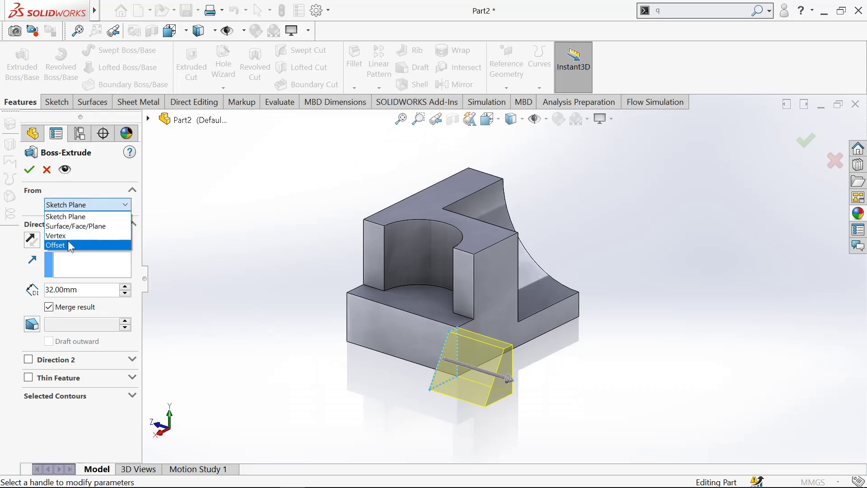
click(59, 244)
double_click(63, 225)
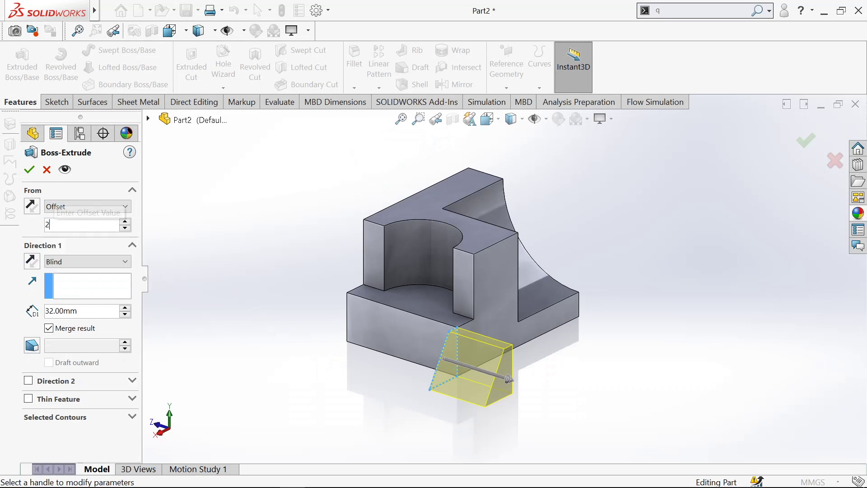
text(20)
key(Return)
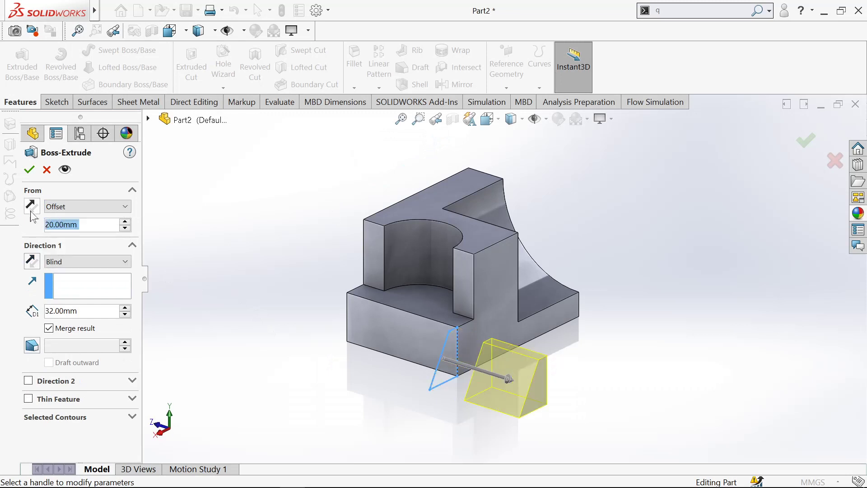
click(32, 207)
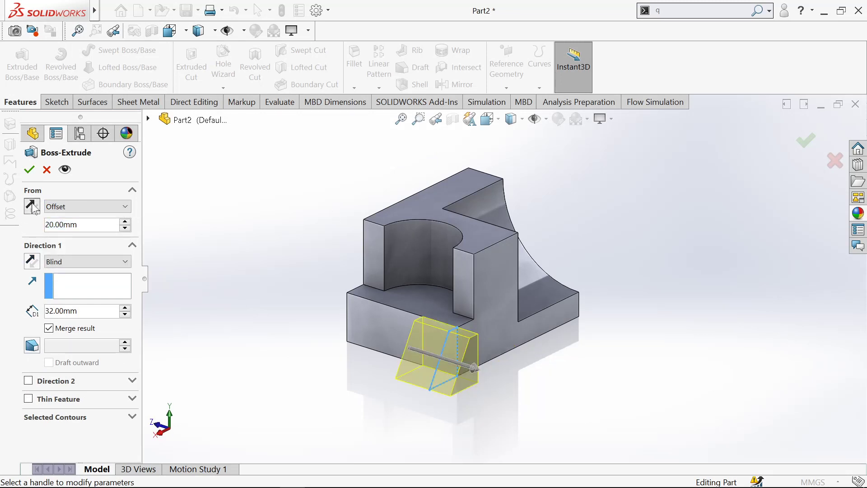
click(31, 206)
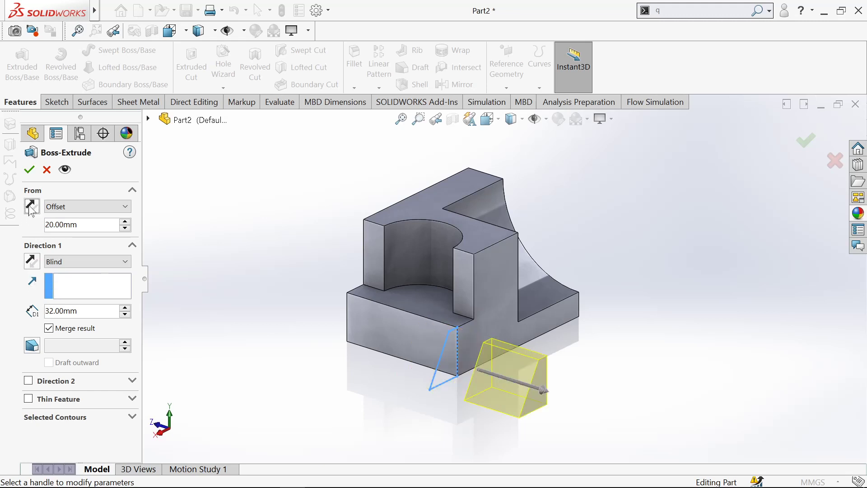
click(30, 209)
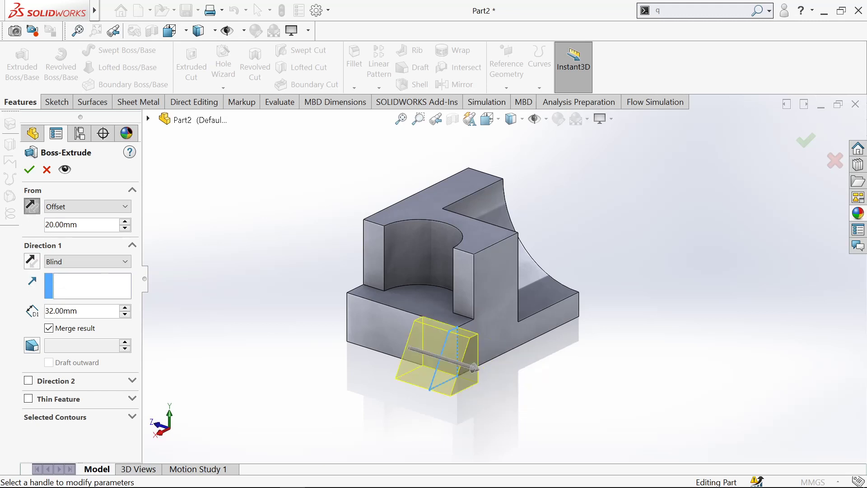
Step: Set a 24 mm blind depth reversed toward the part and accept the sloped rib
key(ctrl+a)
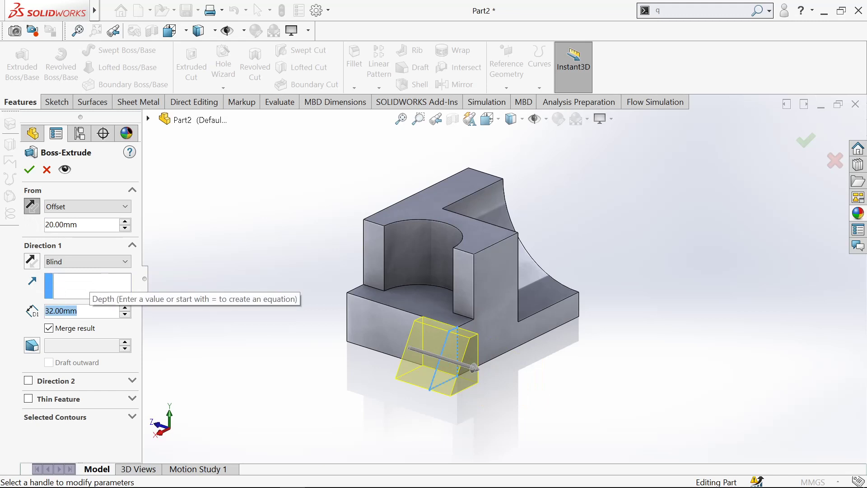
text(24)
key(Return)
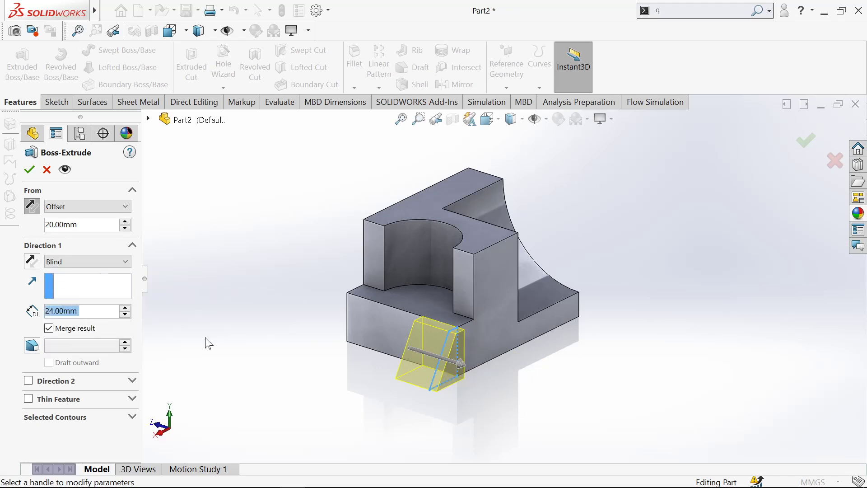
click(32, 263)
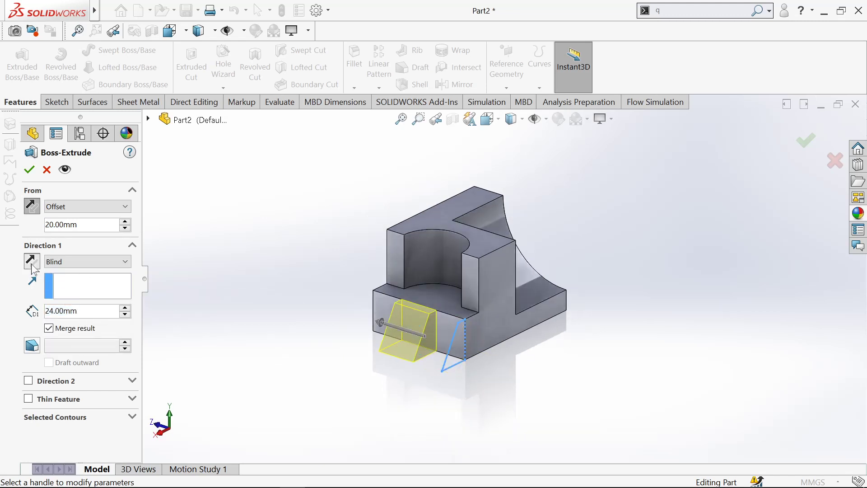
scroll(455, 311, down, 3)
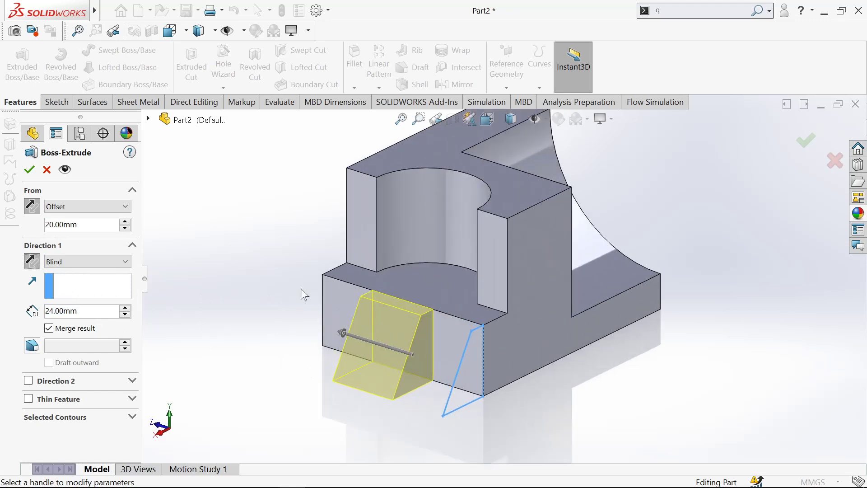
click(29, 169)
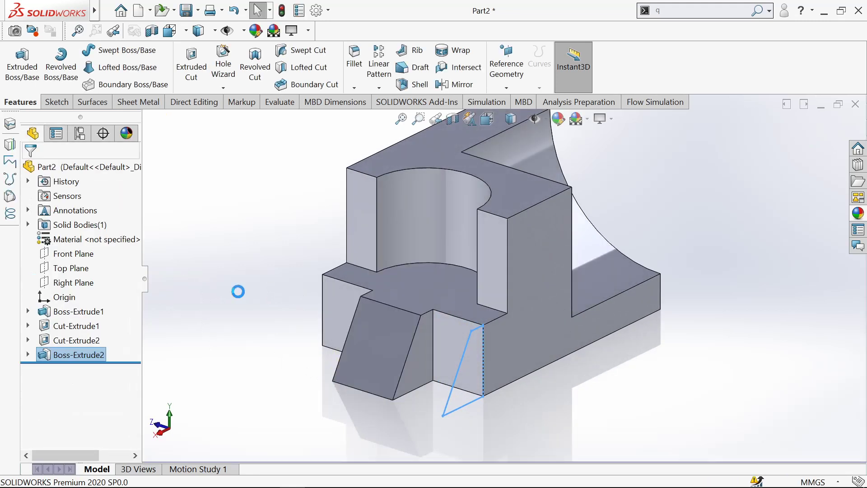
Step: Apply the Painted > Car metallic gold appearance to the entire Part2
mouse_move(238, 298)
middle_down()
mouse_move(243, 314)
mouse_move(350, 320)
mouse_move(294, 325)
middle_up()
click(62, 168)
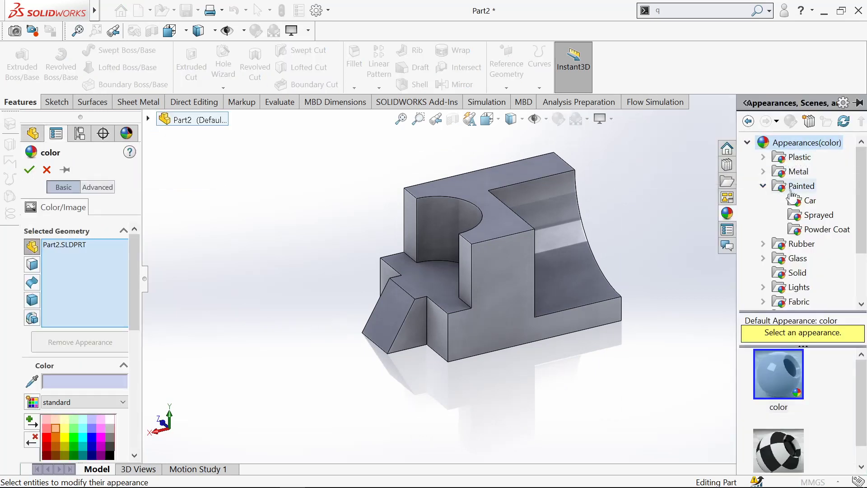
click(798, 206)
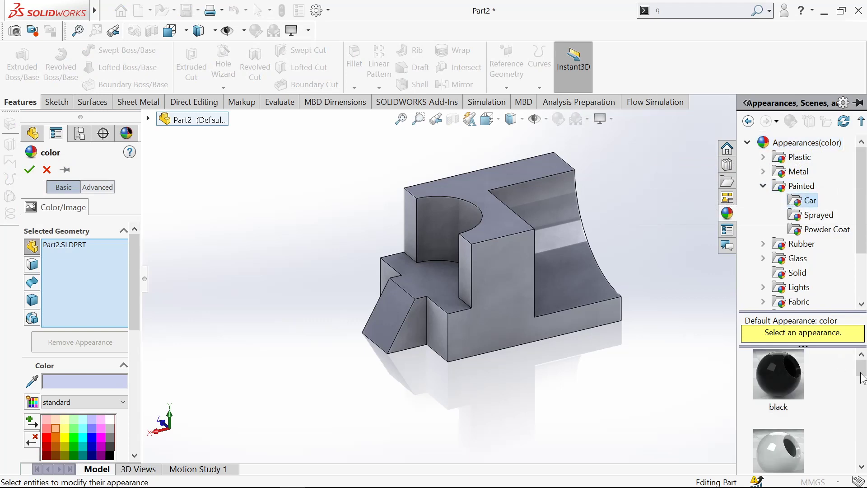
drag(861, 377, 860, 413)
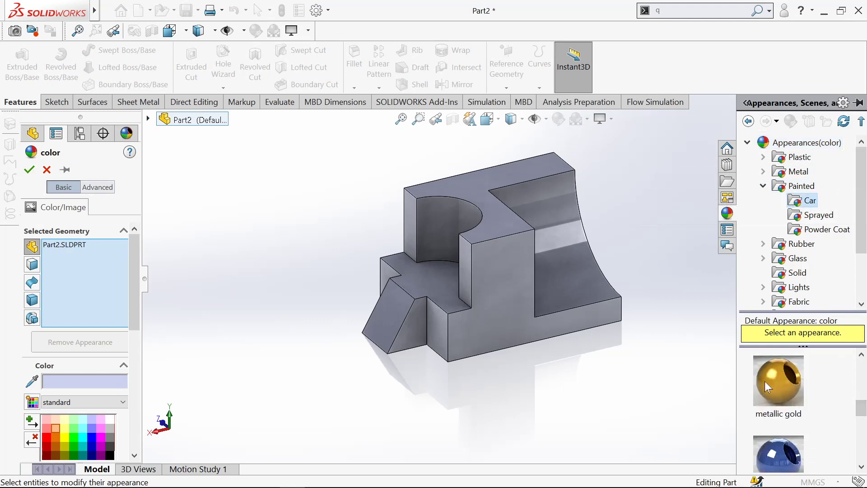
click(777, 381)
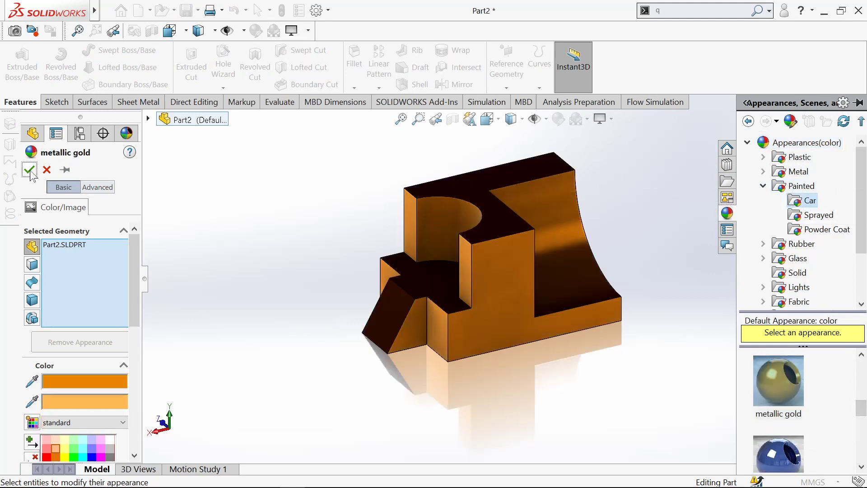
click(30, 169)
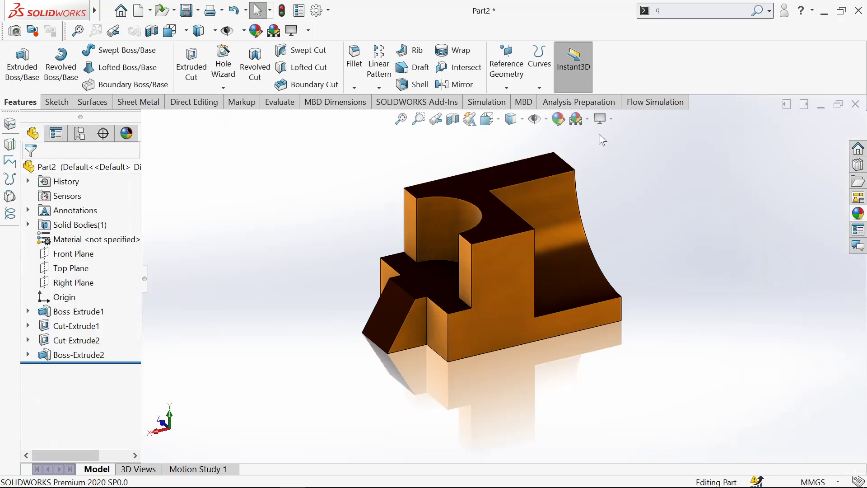
Step: Apply the Soft Tent scene to the gold part
click(587, 119)
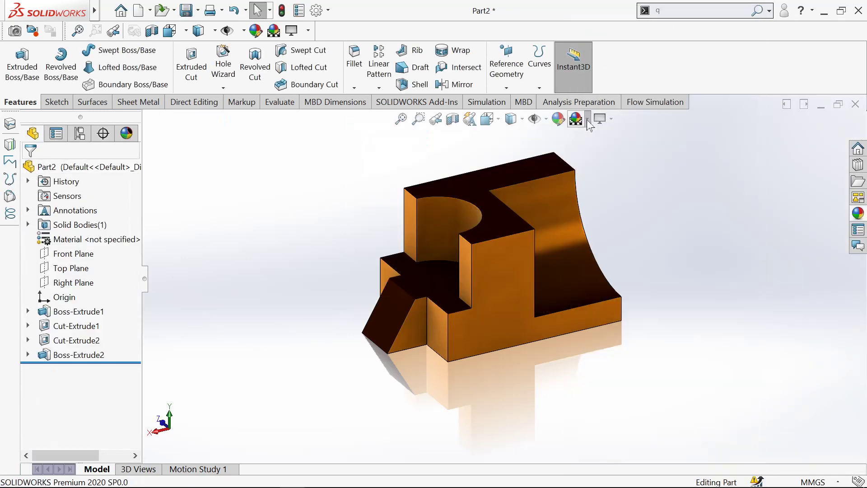
click(588, 120)
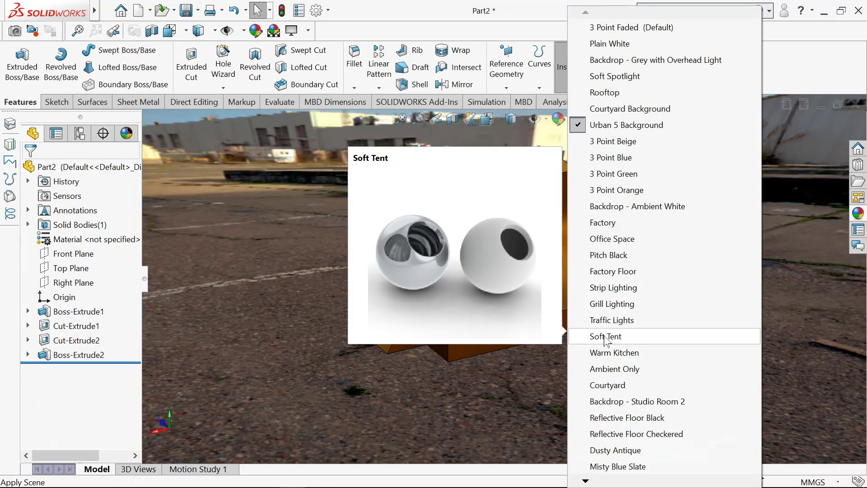
click(607, 339)
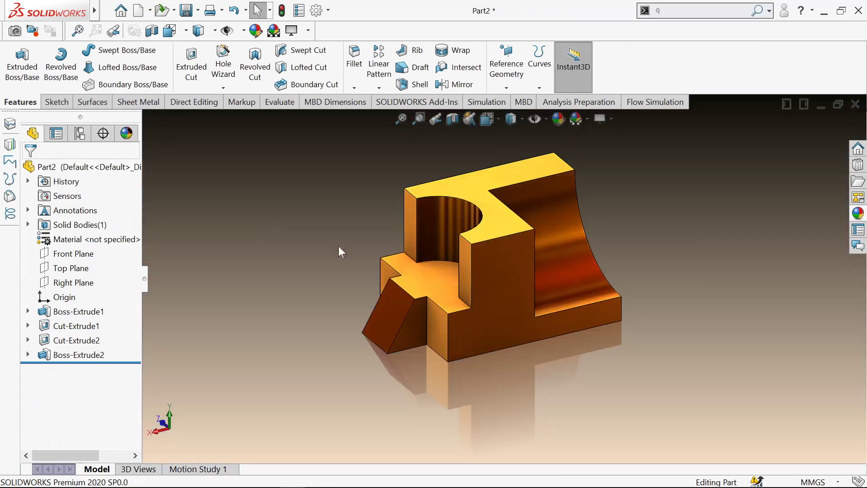
Step: Collapse the feature tree, then orbit and zoom to inspect the part from several angles
mouse_move(338, 246)
middle_down()
mouse_move(397, 298)
mouse_move(592, 223)
middle_up()
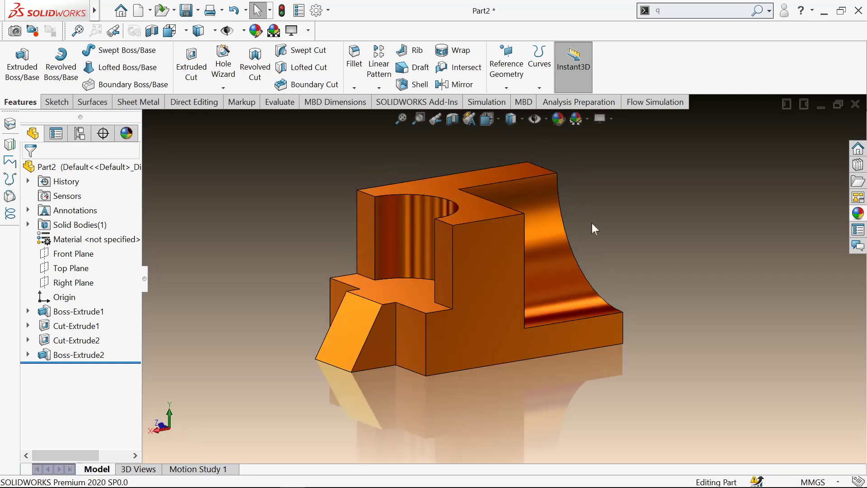
click(145, 280)
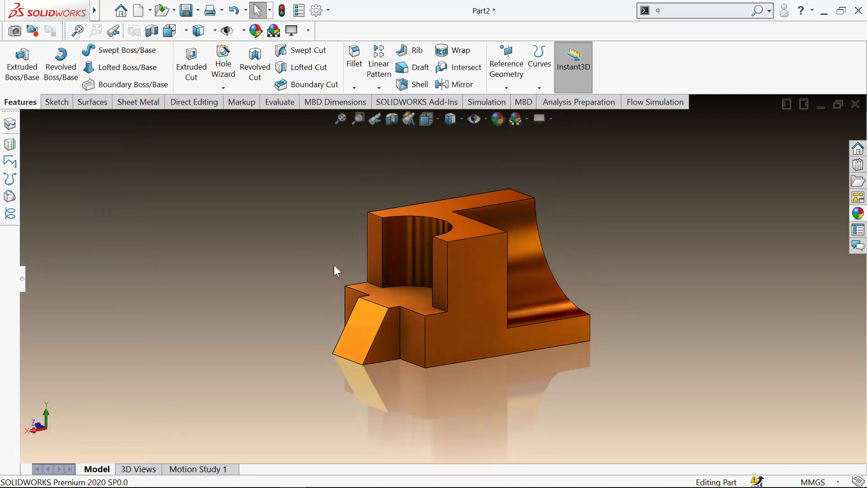
mouse_move(335, 264)
middle_down()
mouse_move(330, 322)
mouse_move(280, 283)
middle_up()
key(f)
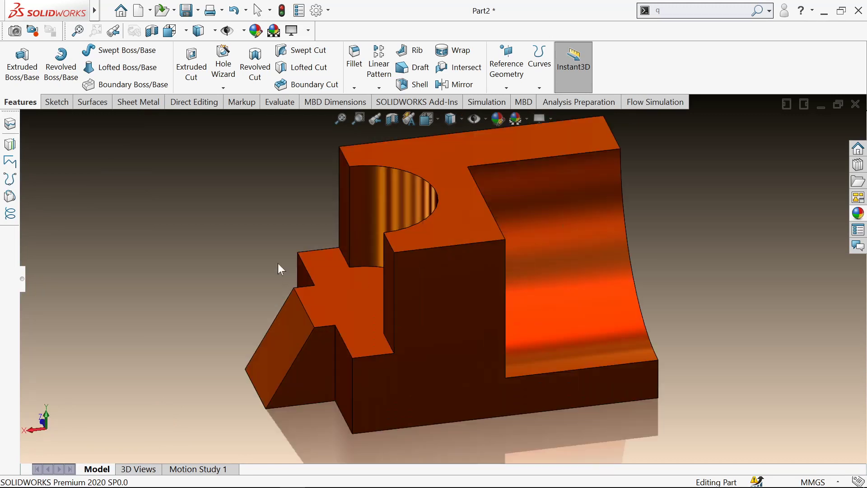
key(z)
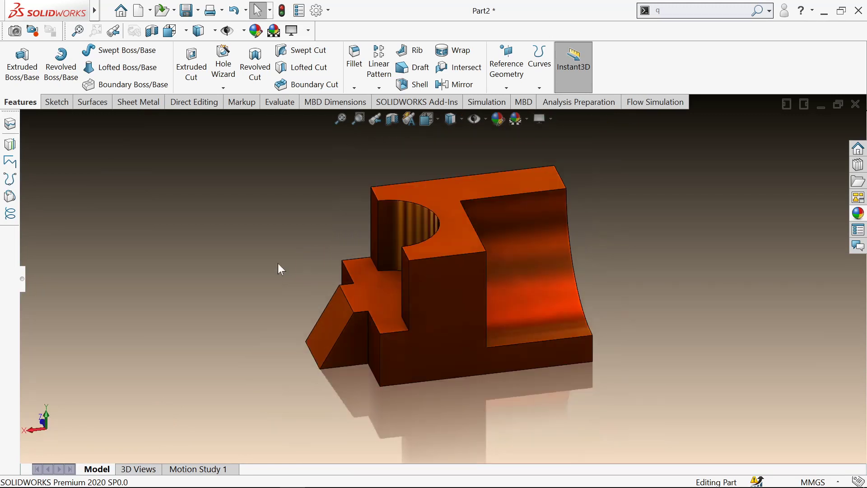